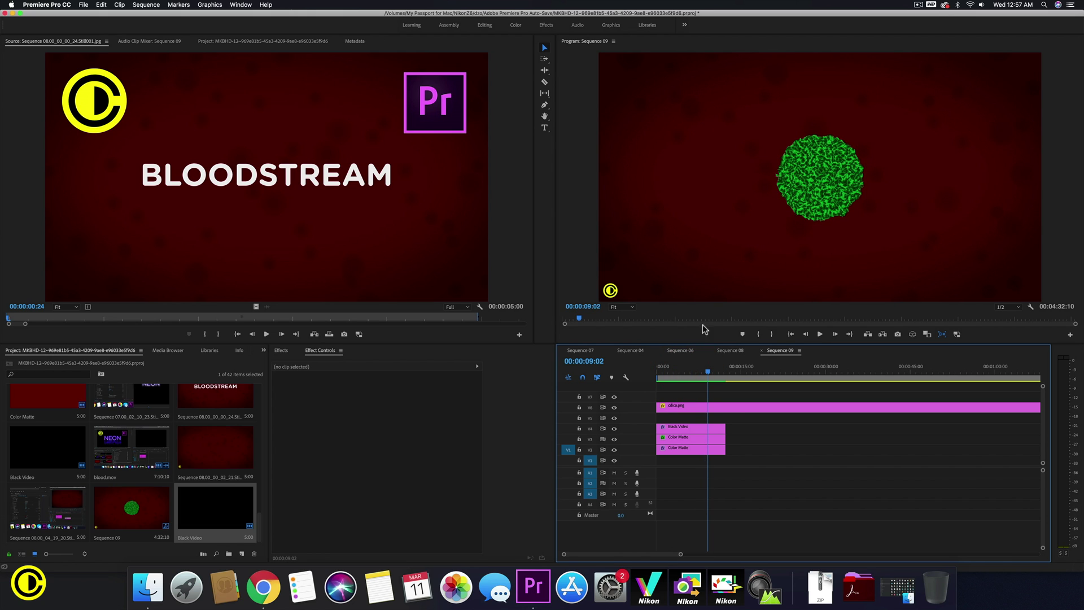
Place a Black Video clip on track V1 of Sequence 09, just after the 15-second mark.
right_click(660, 369)
key("Escape")
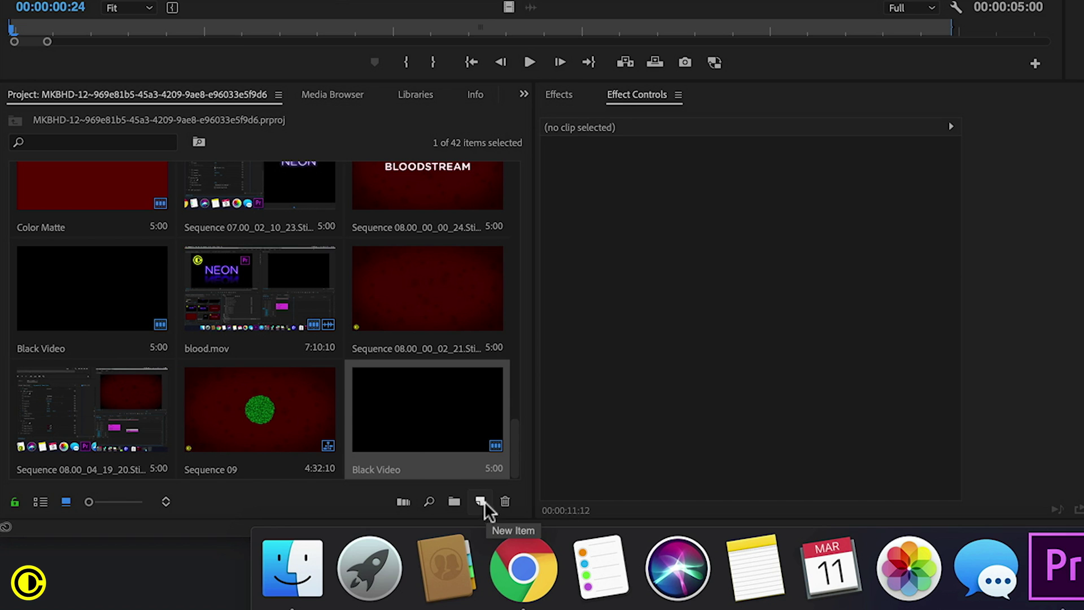
left_click(242, 553)
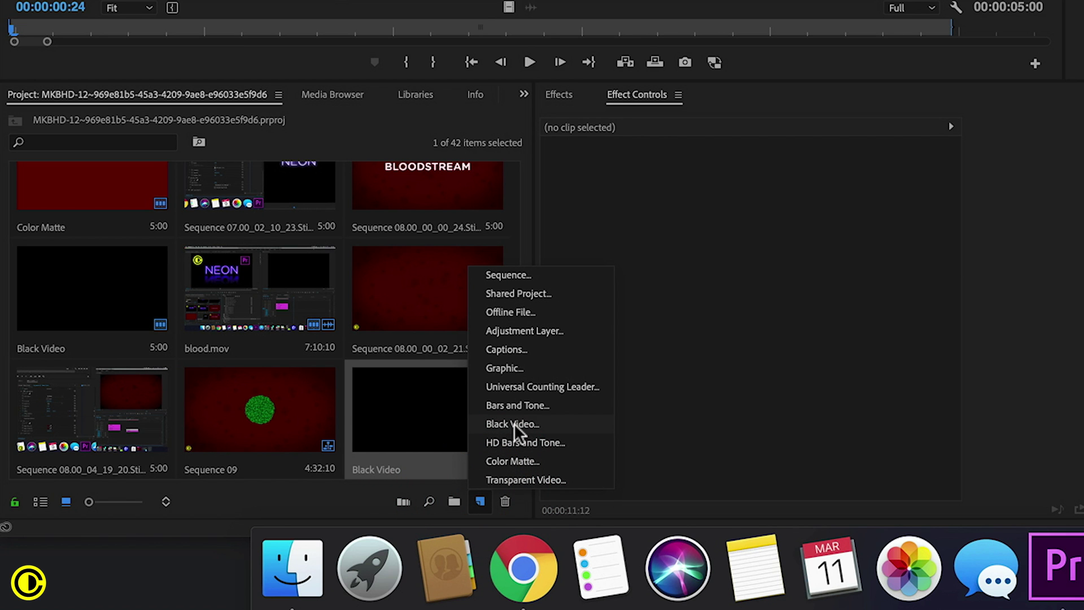
left_click(752, 349)
left_click_drag(382, 427, 753, 459)
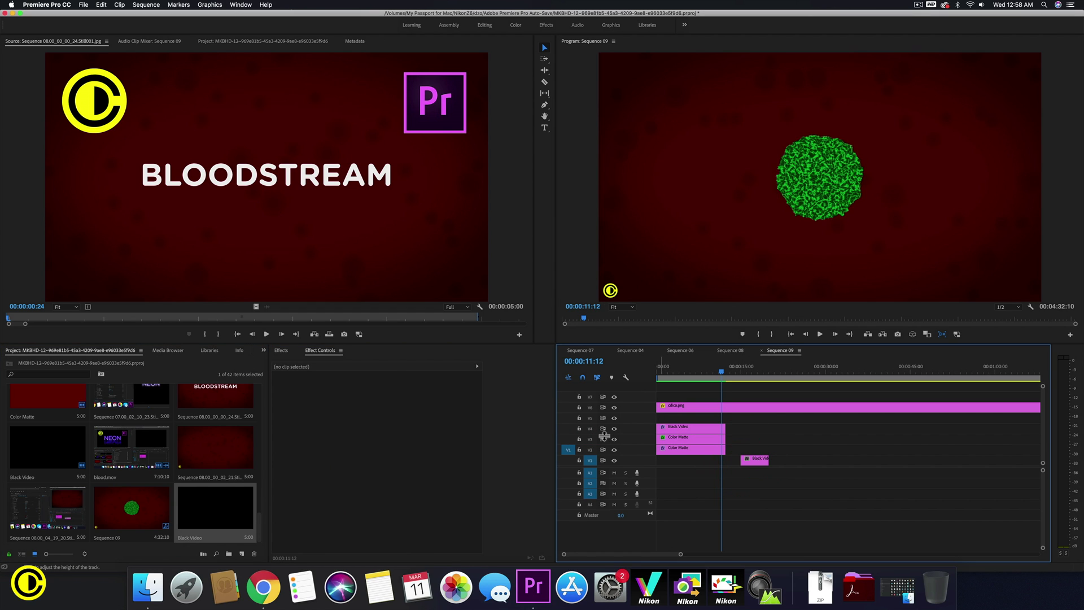
Apply the Cell Pattern effect from Video Effects > Generate to the Black Video clip.
left_click(281, 350)
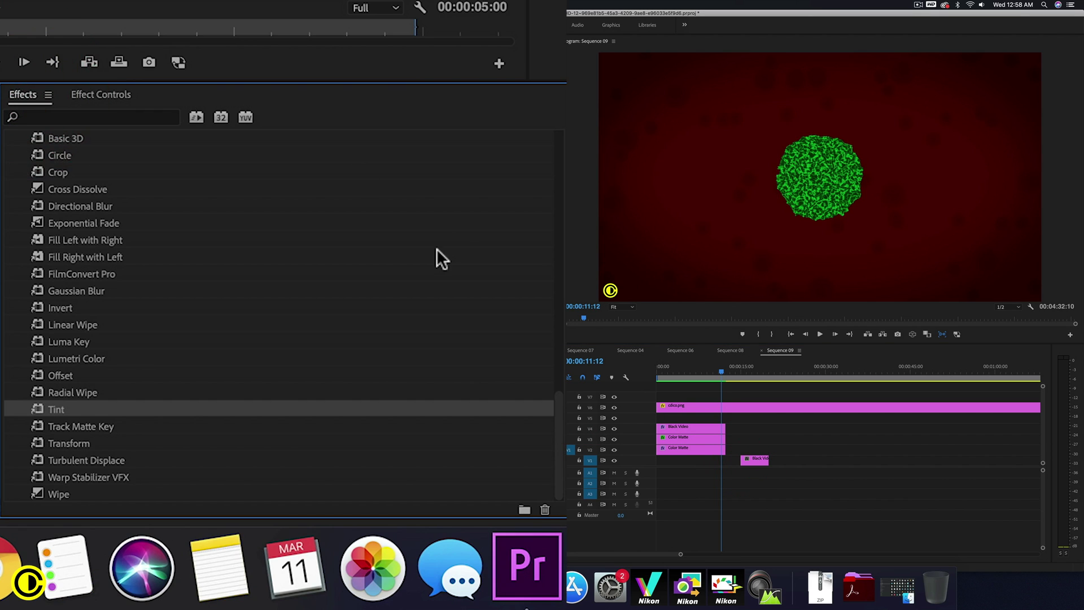
scroll(516, 259, "up", 15)
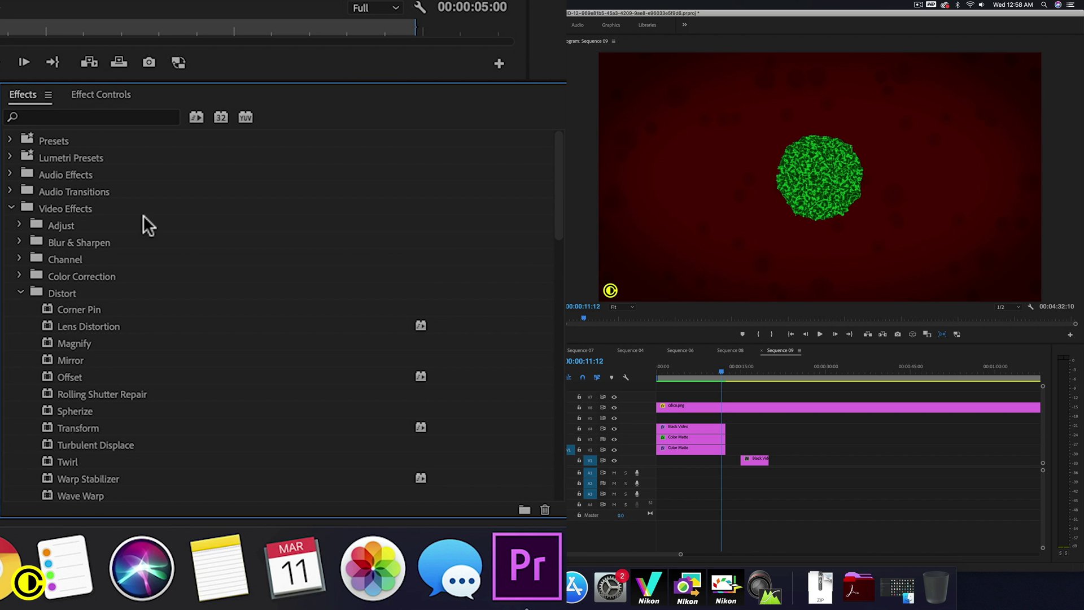
scroll(111, 319, "down", 6)
left_click(83, 344)
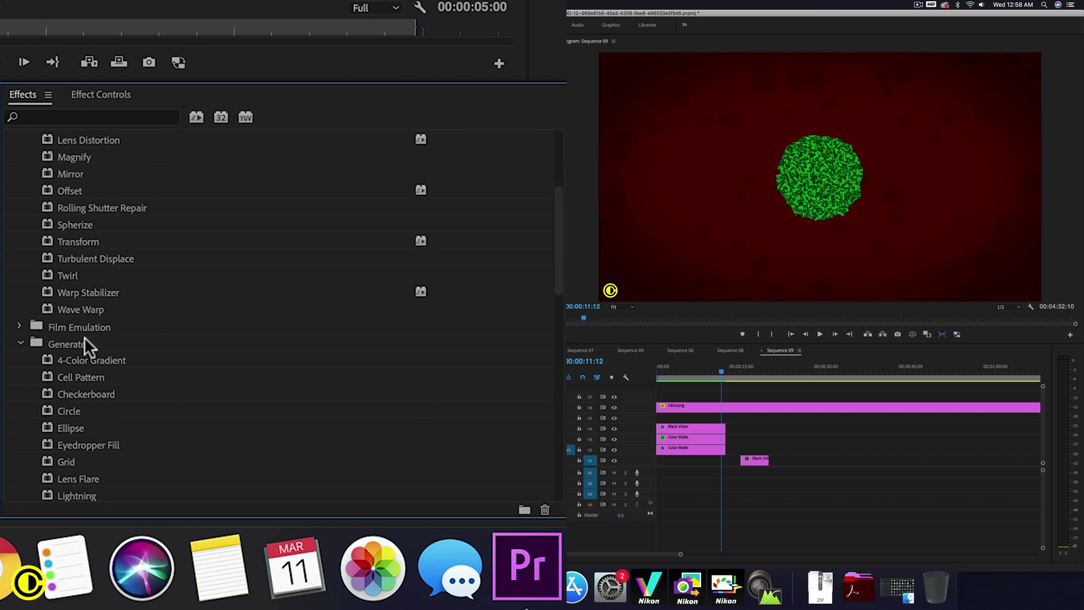
scroll(90, 353, "down", 1)
right_click(83, 347)
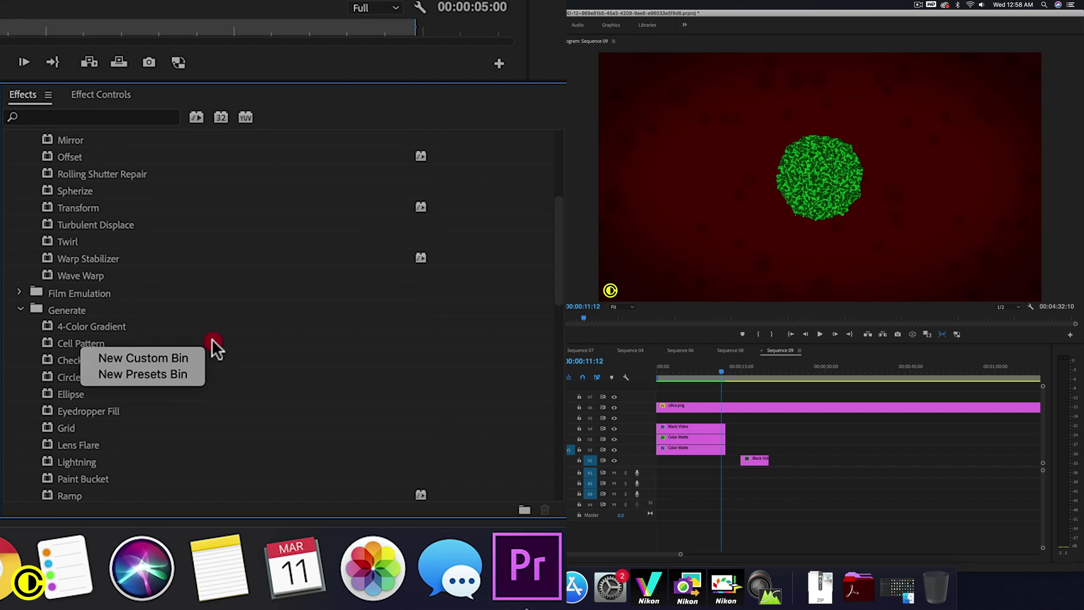
left_click(35, 343)
left_click_drag(79, 343, 758, 462)
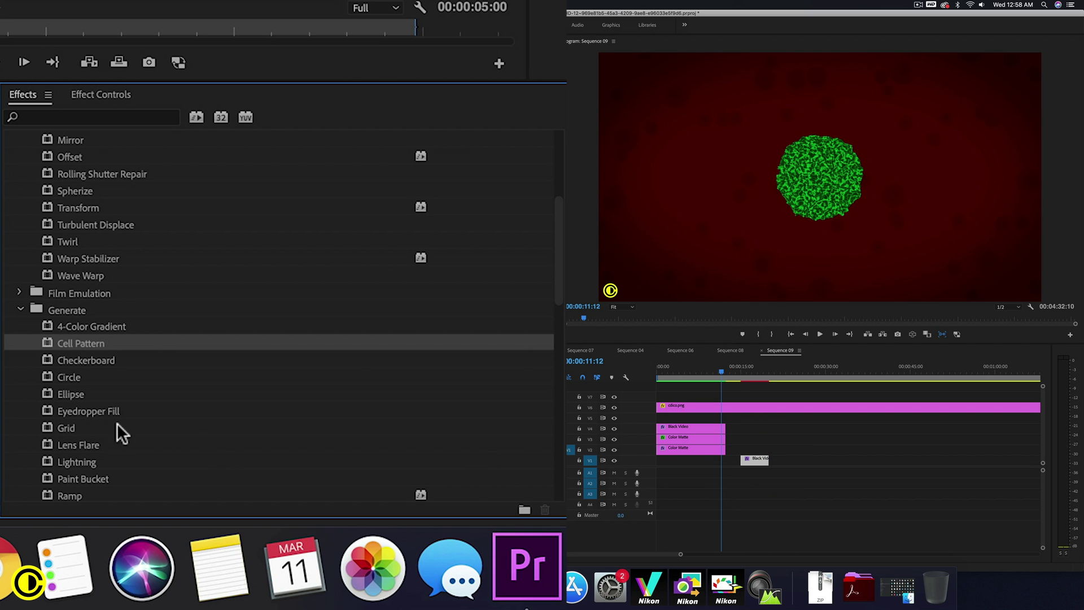
Apply the Circle, Turbulent Displace and Tint effects to the Black Video clip.
left_click_drag(56, 374, 640, 426)
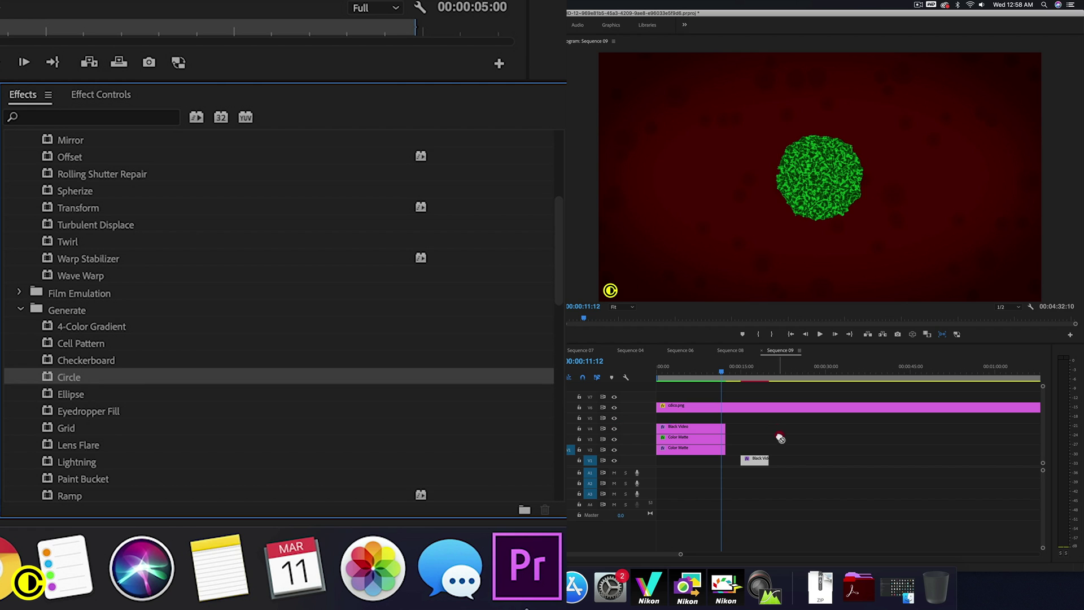
left_click_drag(780, 438, 761, 460)
scroll(120, 287, "up", 7)
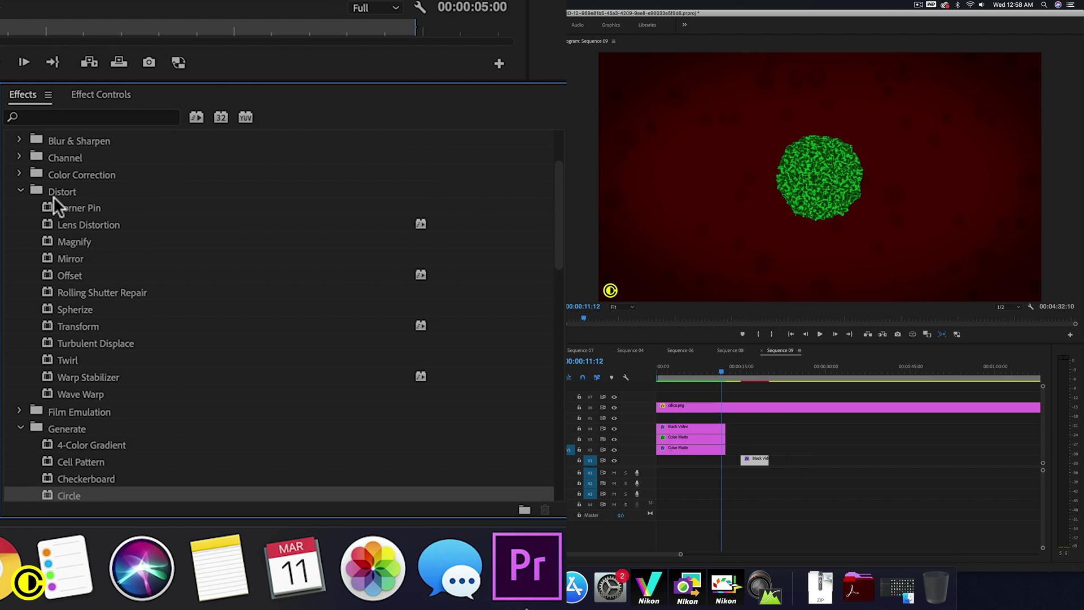
left_click_drag(97, 343, 760, 463)
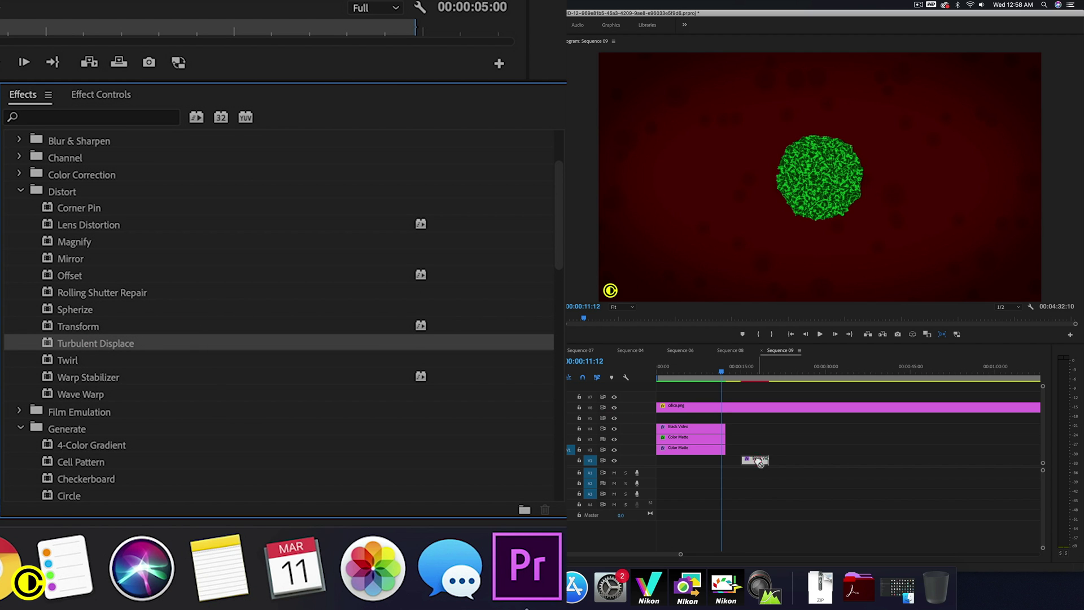
scroll(116, 276, "down", 15)
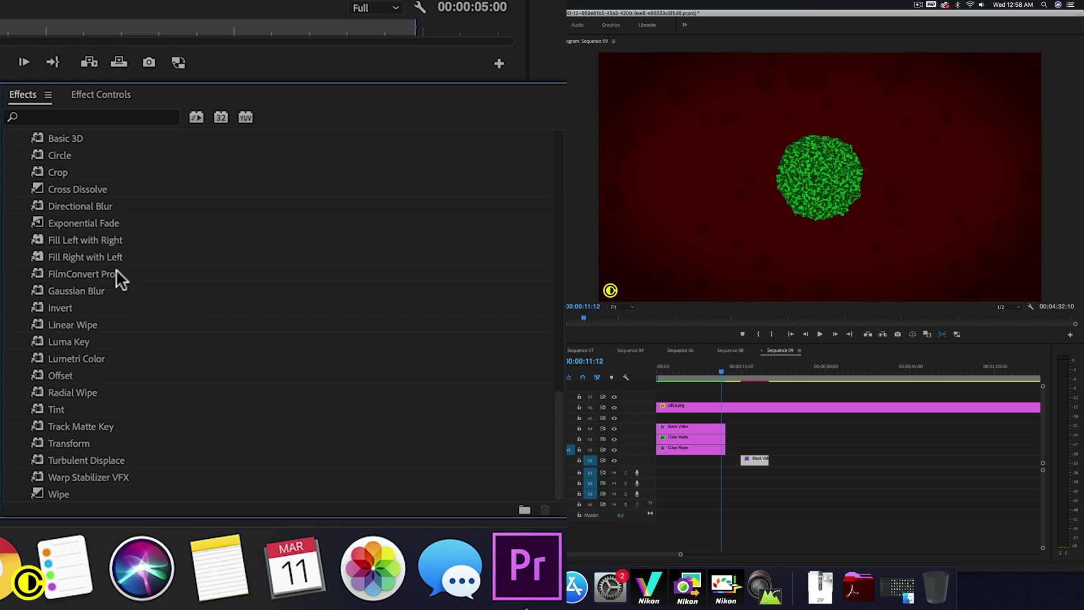
left_click_drag(47, 411, 757, 464)
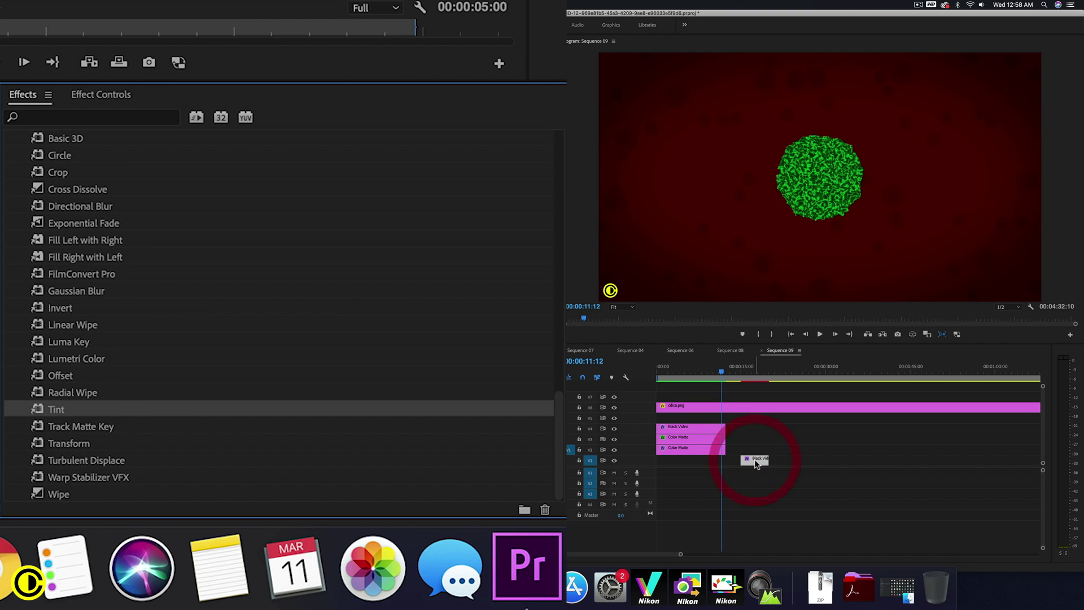
Show the Black Video clip's Effect Controls with the playhead at 00:00:17:03.
left_click(105, 94)
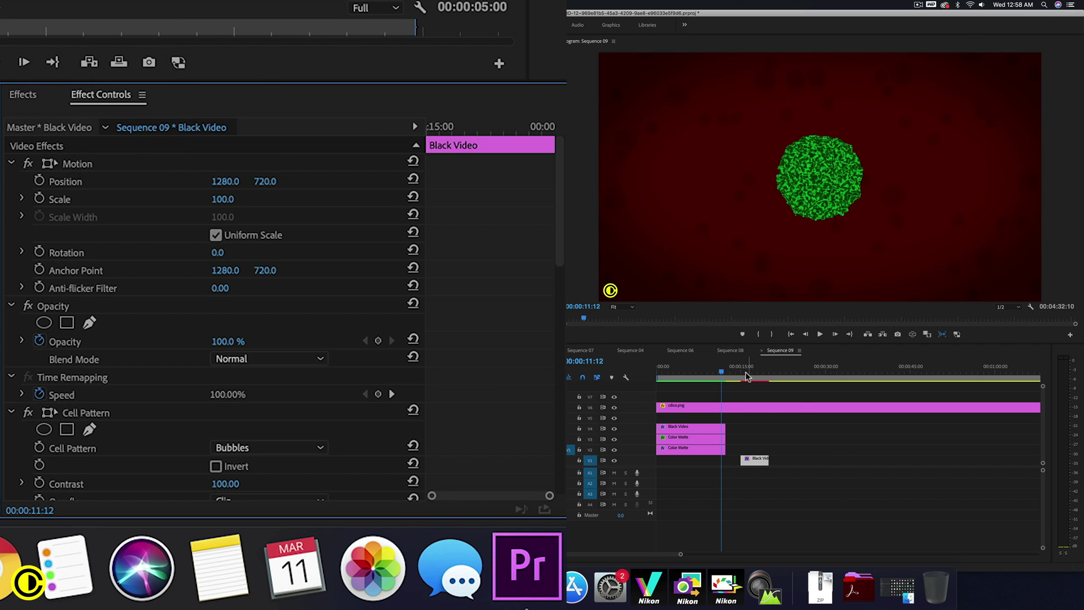
left_click_drag(745, 372, 752, 372)
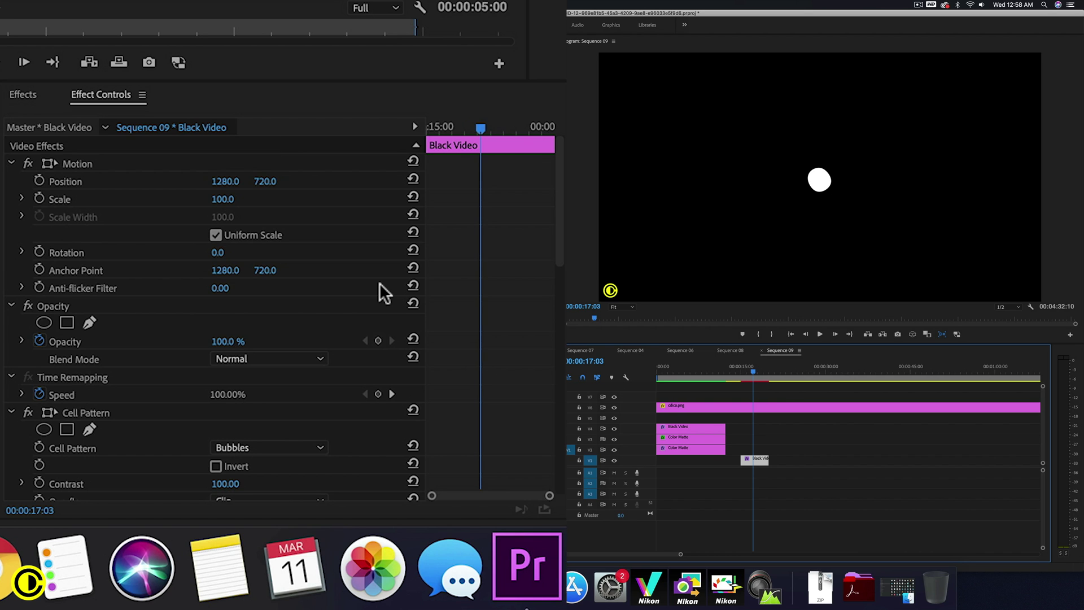
scroll(408, 324, "down", 10)
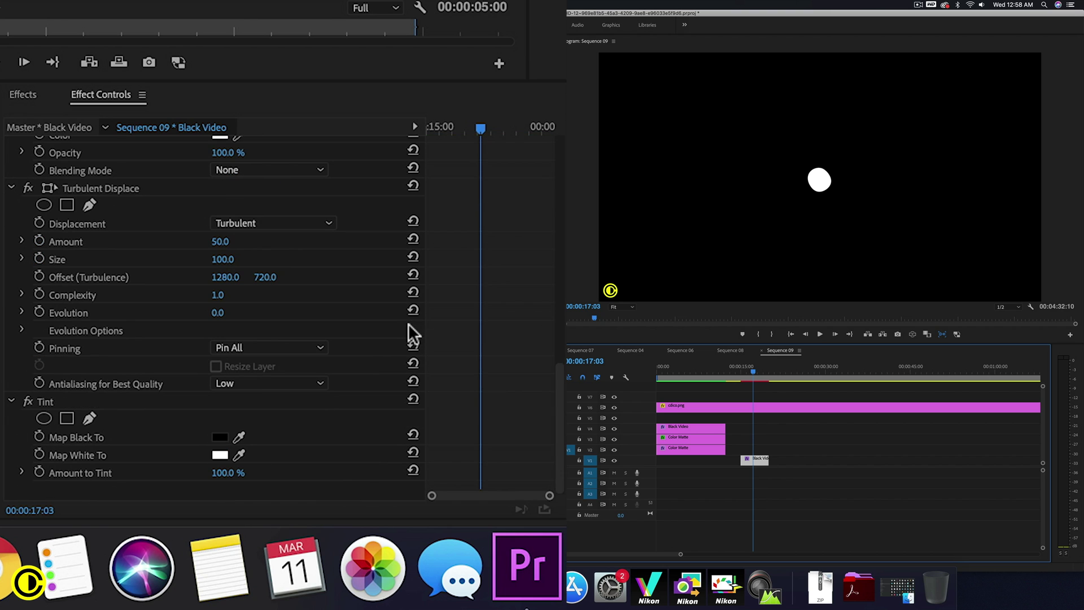
scroll(199, 181, "up", 4)
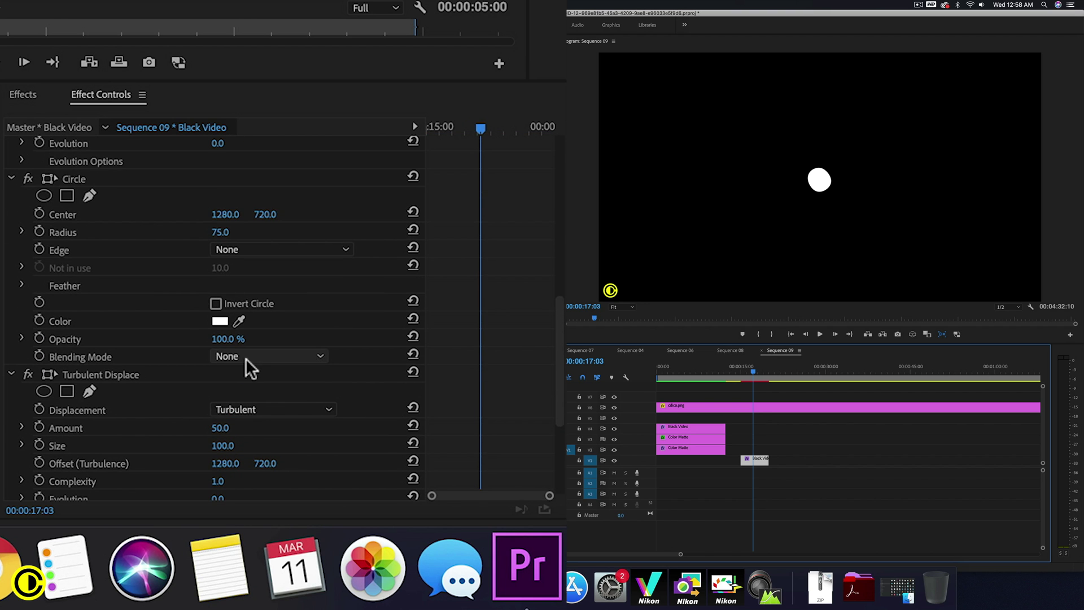
Set the Circle's Blending Mode to Stencil Alpha and its Radius to 250.
left_click(262, 355)
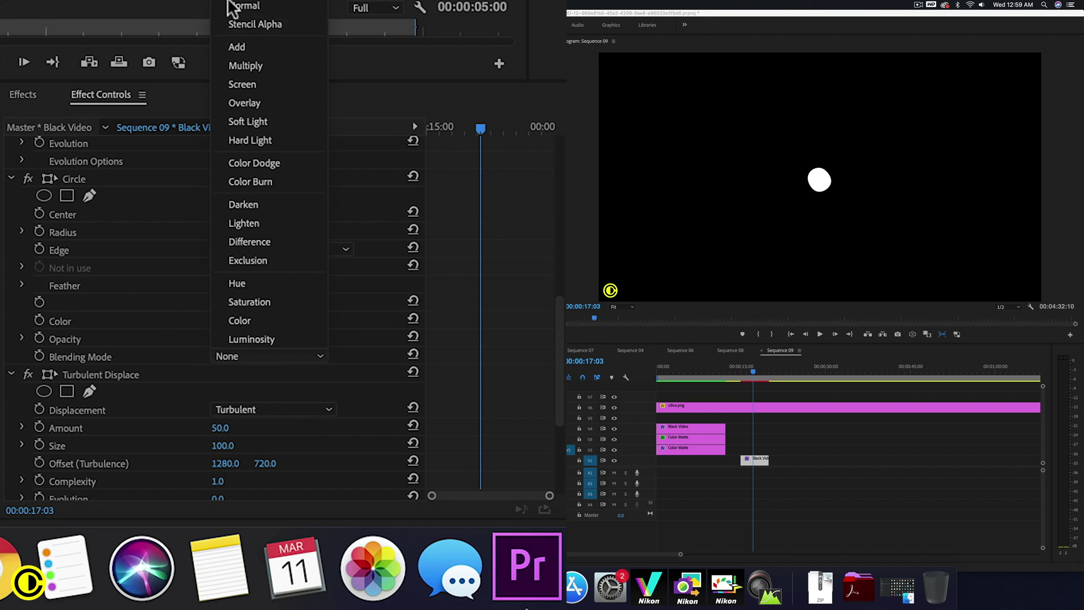
left_click(250, 24)
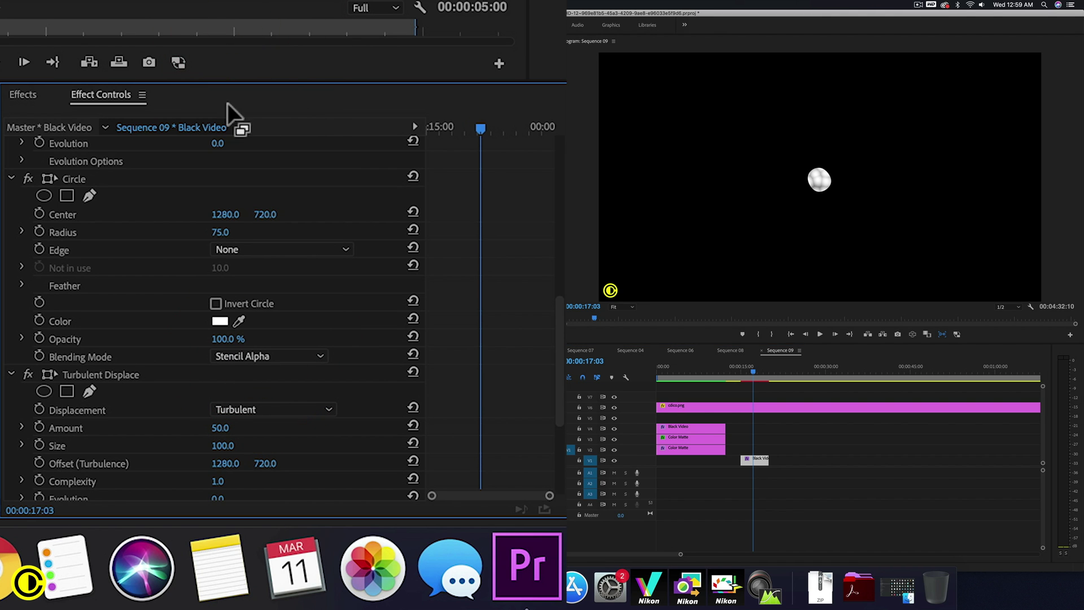
left_click(226, 231)
type("2")
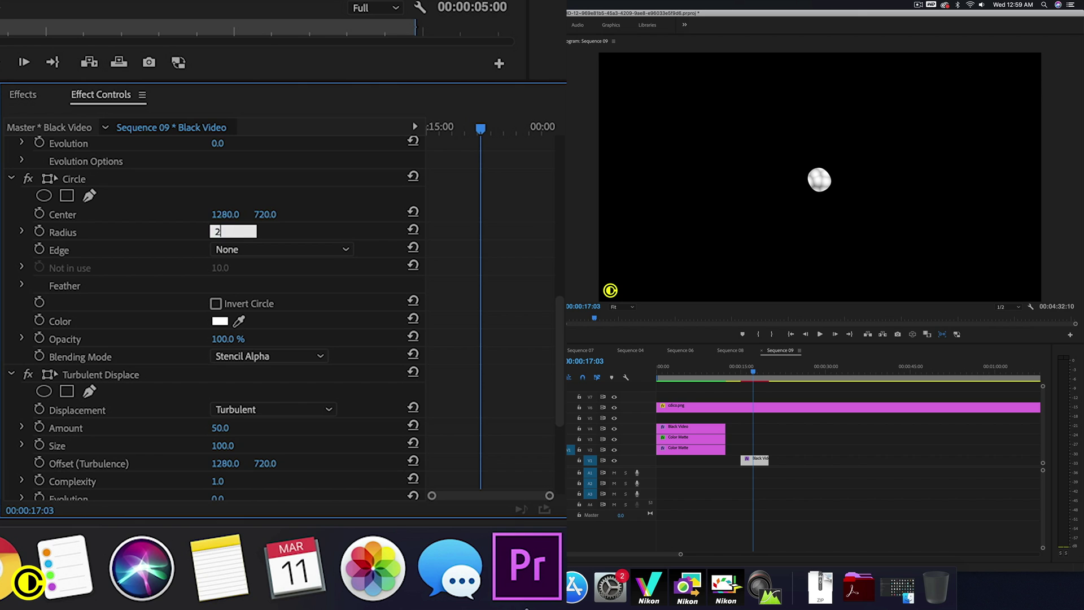
type("50")
key("Return")
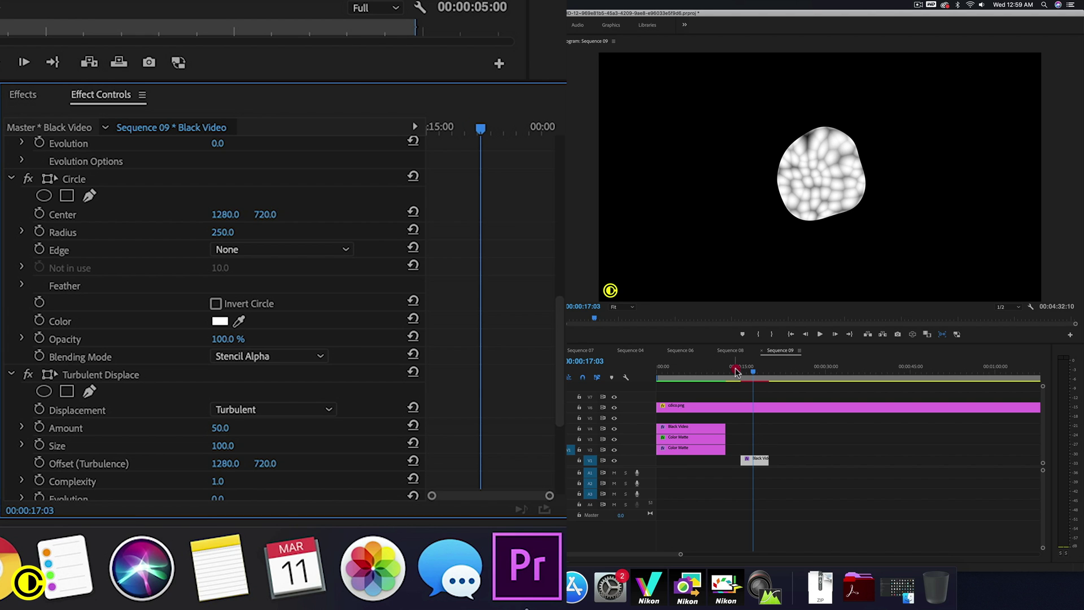
left_click_drag(735, 369, 760, 374)
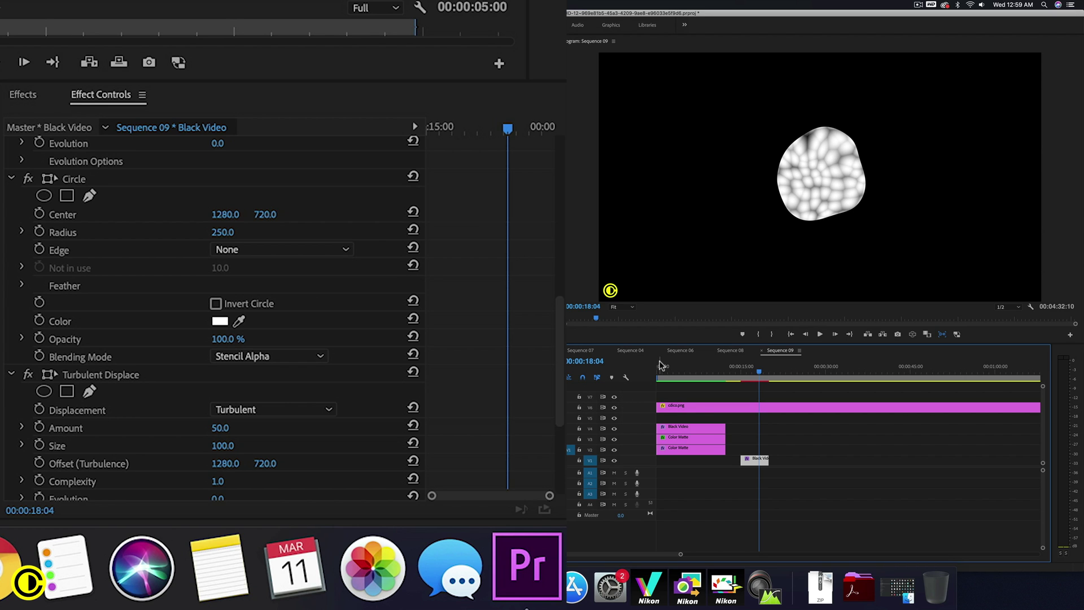
Keyframe Turbulent Displace Evolution from 0 at the clip start to 1x near the end.
scroll(476, 288, "down", 5)
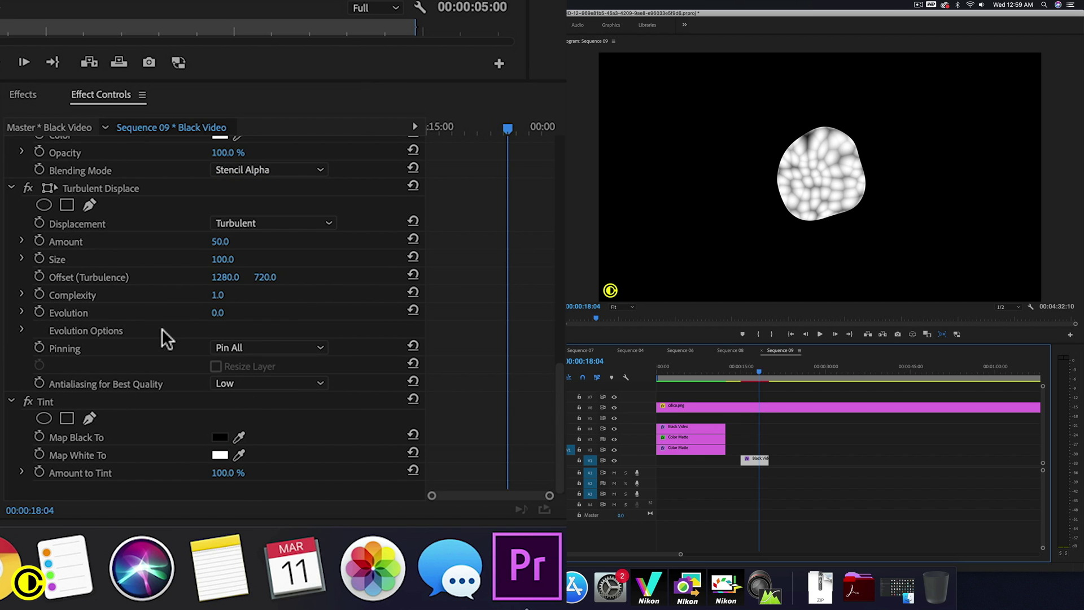
left_click(39, 312)
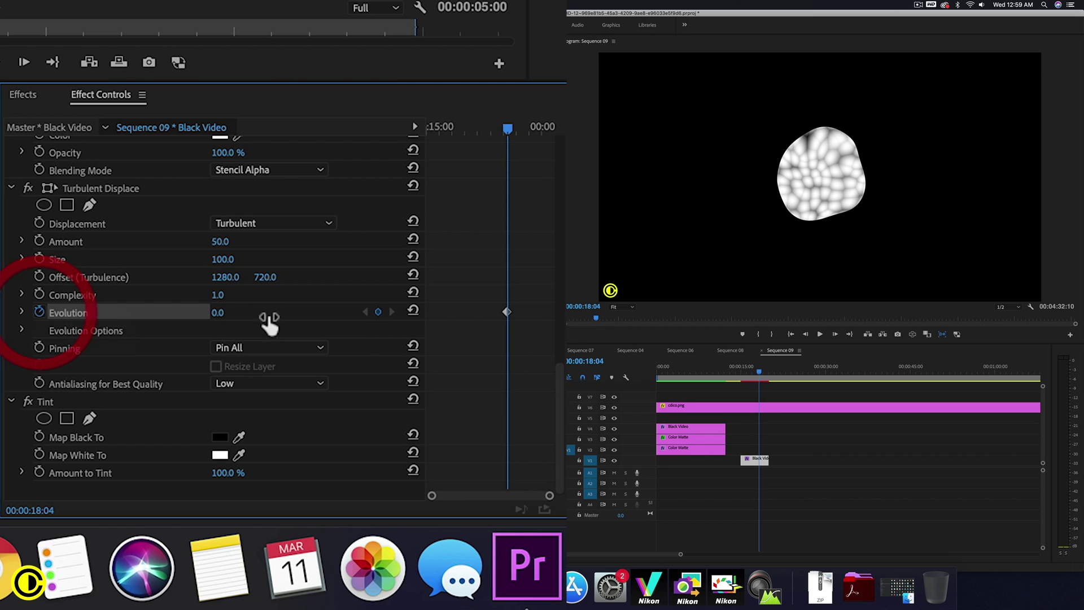
left_click_drag(504, 310, 421, 313)
left_click(239, 314)
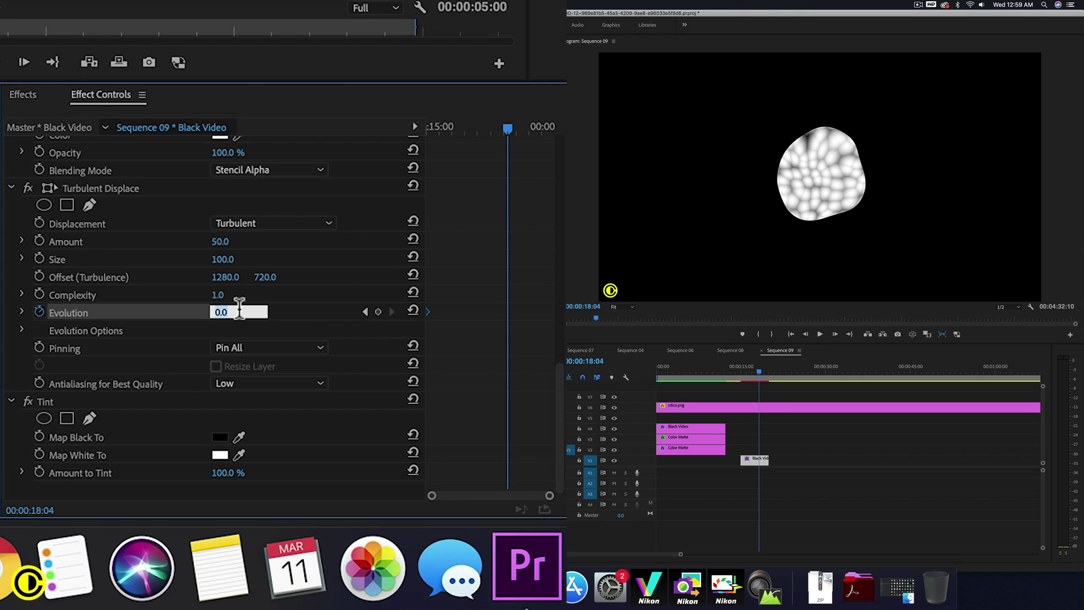
type("1x")
key("Return")
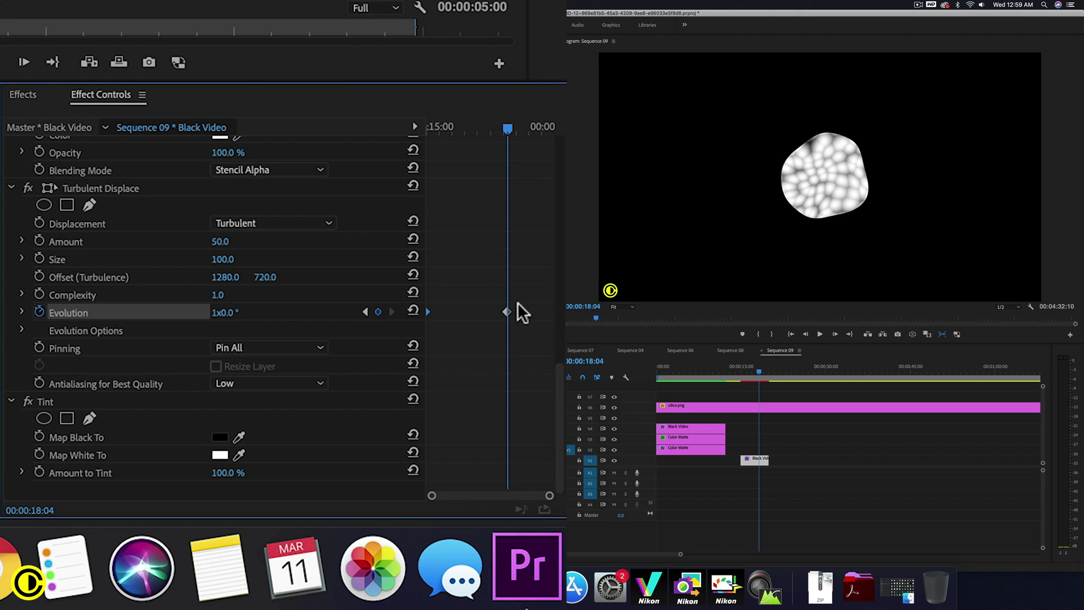
left_click_drag(510, 310, 561, 313)
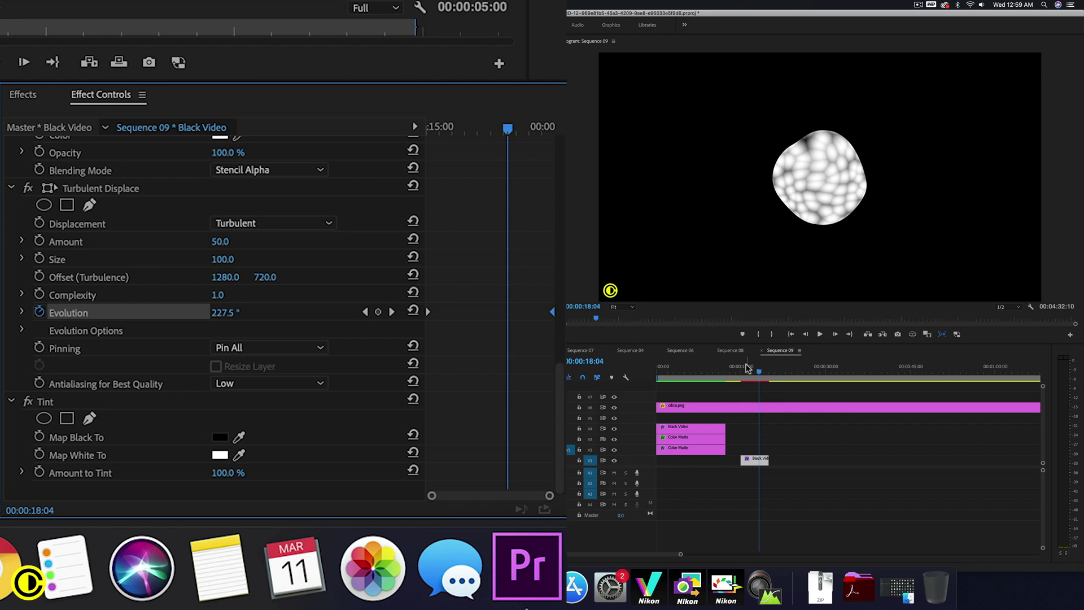
left_click_drag(741, 374, 767, 374)
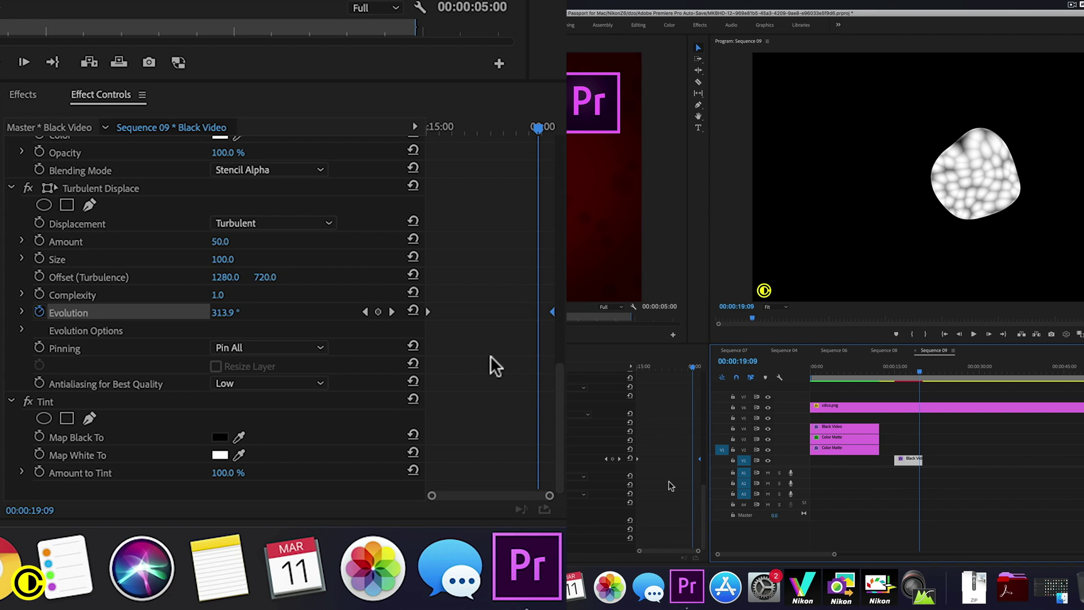
Set Tint's Map White To a saturated bright green and preview the blob.
left_click(220, 454)
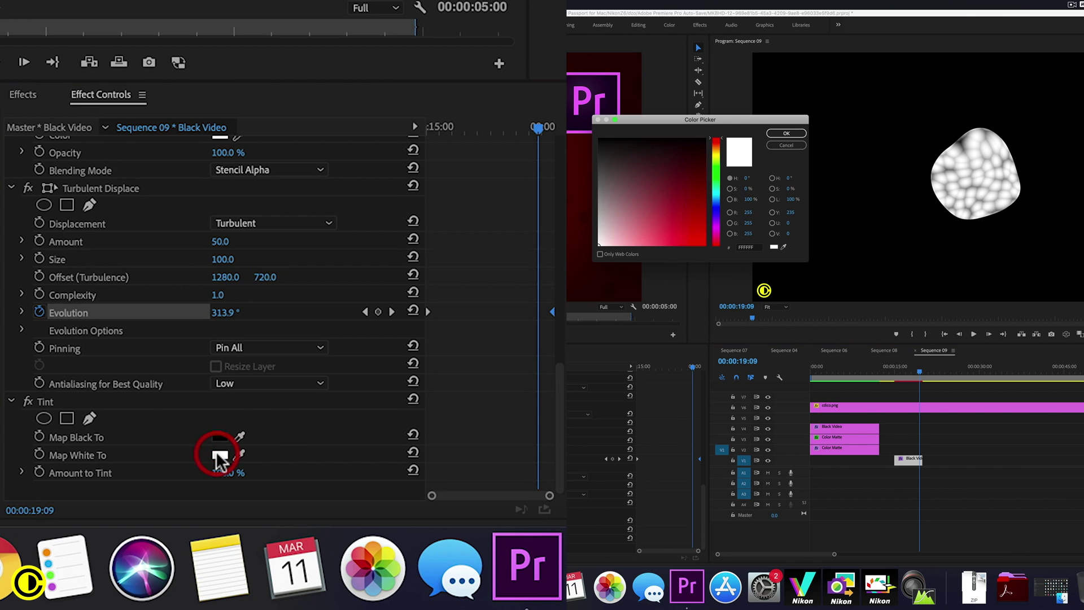
left_click(714, 165)
left_click_drag(705, 182, 706, 219)
left_click(786, 133)
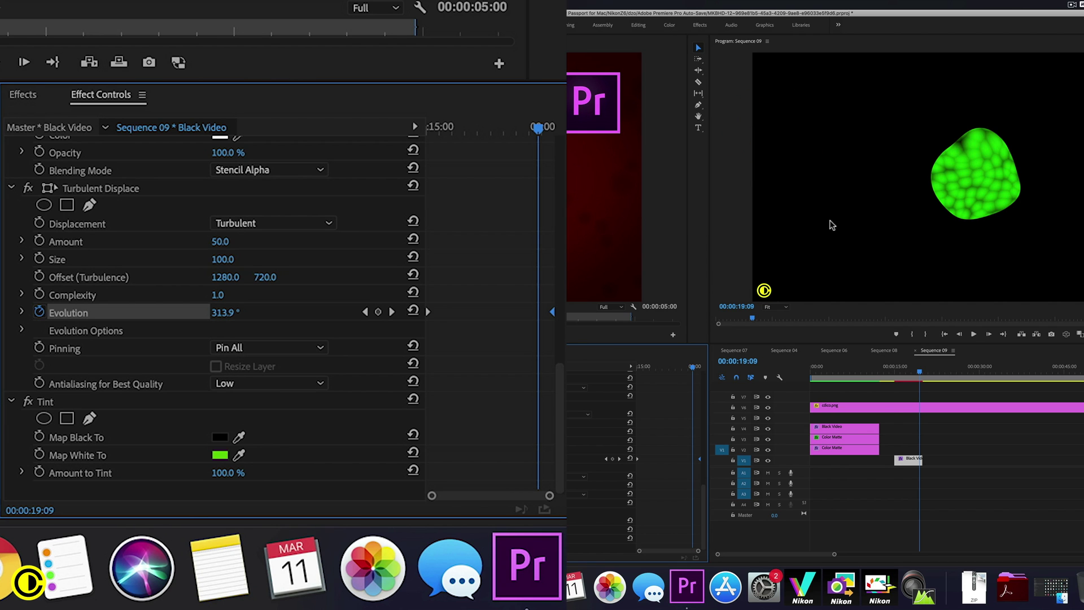
mouse_move(913, 376)
left_mouse_down()
mouse_move(898, 374)
mouse_move(913, 374)
left_mouse_up()
left_click_drag(760, 374, 771, 374)
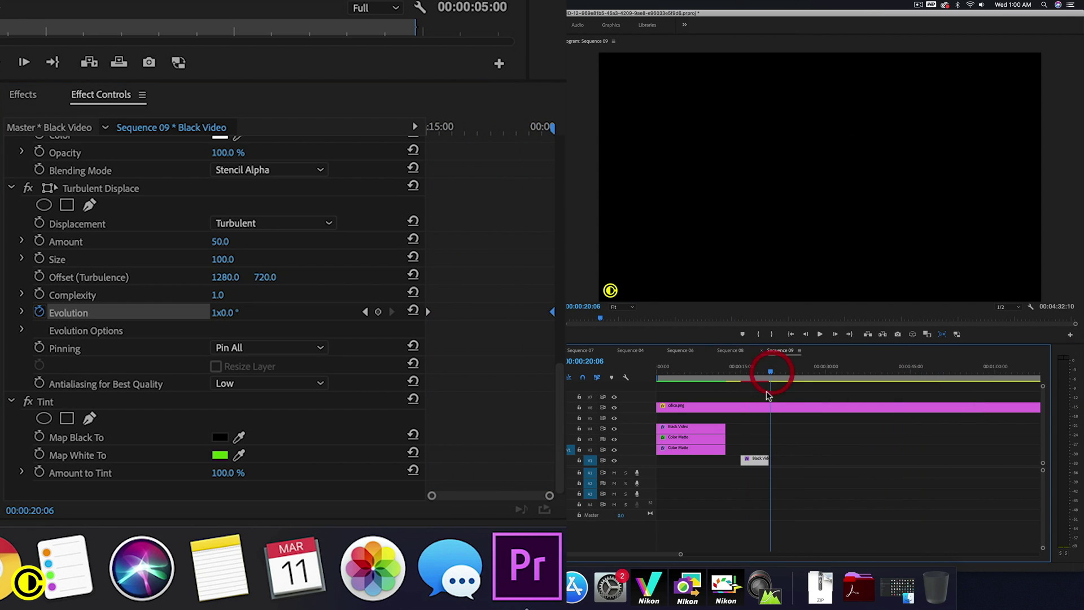
Line up the red Color Matte clips beneath the Black Video clip and preview full screen.
left_click(746, 372)
left_click_drag(756, 459, 780, 455)
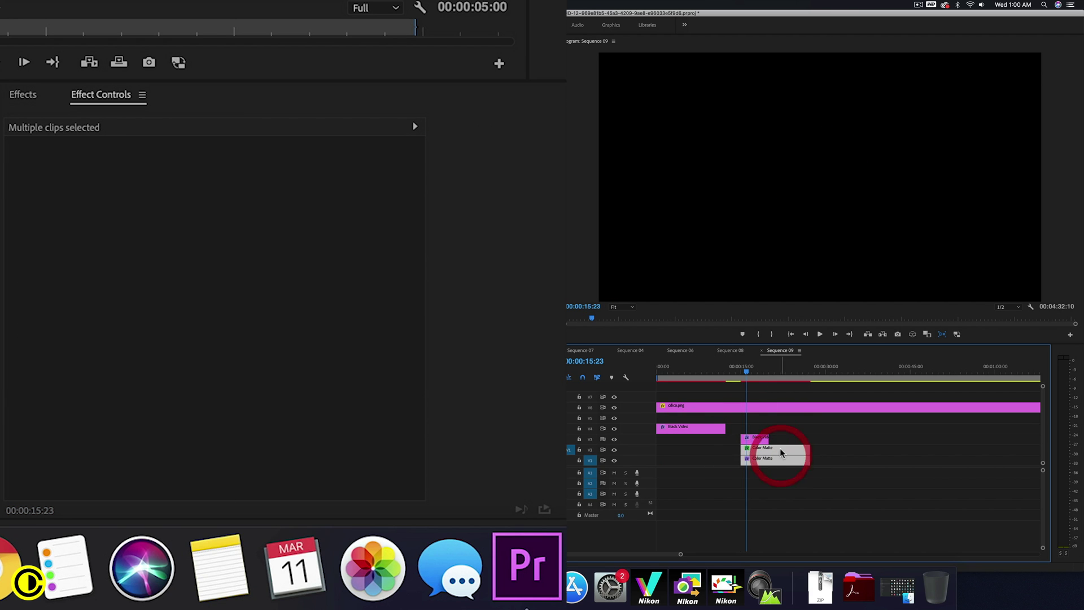
key("space")
key("ctrl+grave")
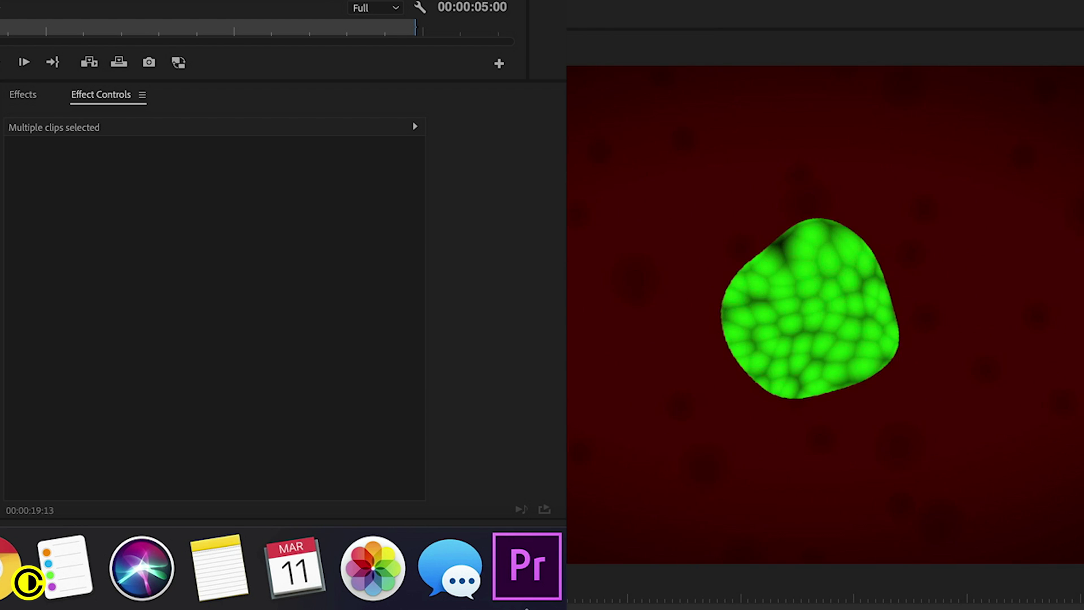
key("ctrl+grave")
left_click_drag(746, 374, 759, 374)
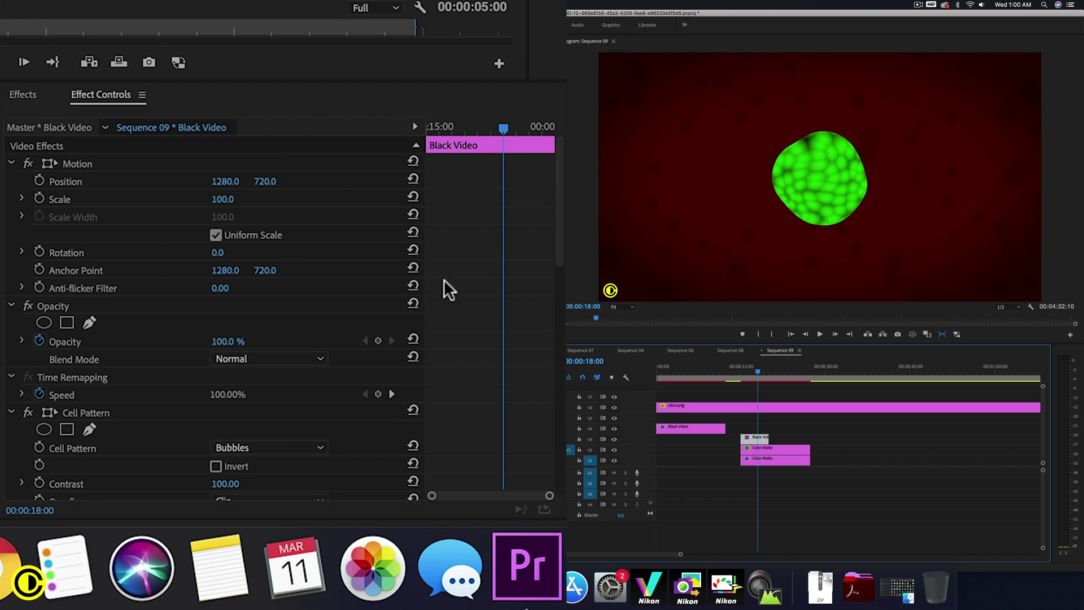
Keyframe Cell Pattern Evolution from 0 at the clip start to three revolutions at its end.
scroll(462, 279, "down", 8)
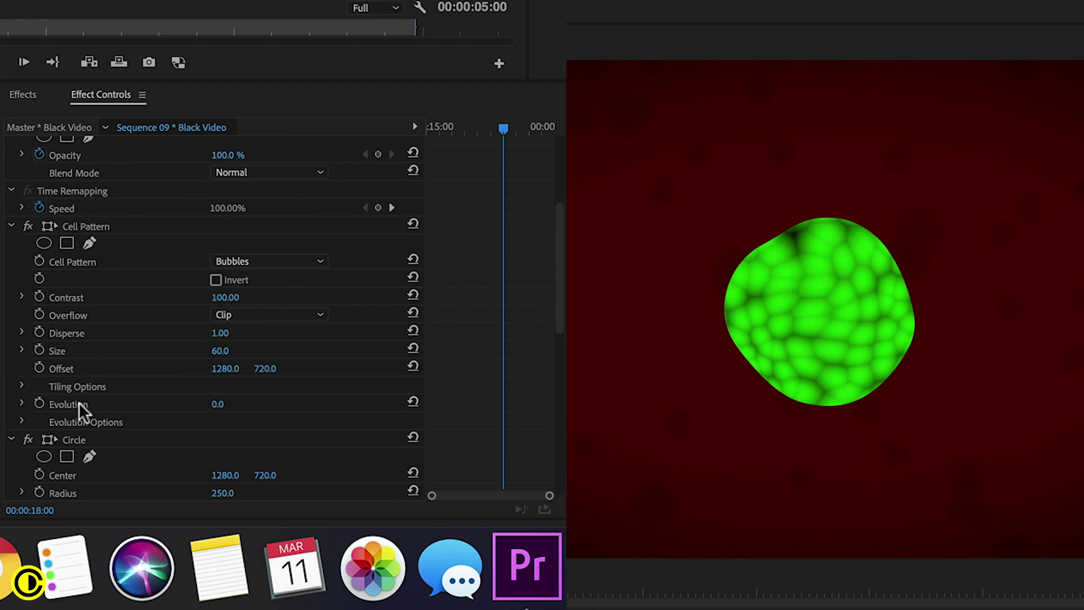
left_click(40, 402)
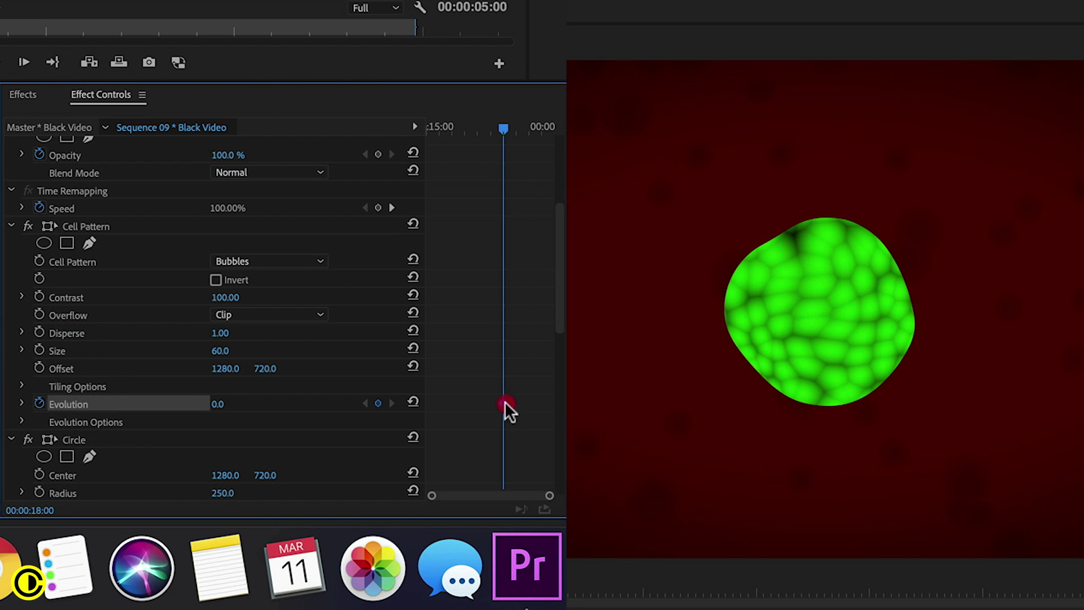
left_click_drag(505, 403, 428, 405)
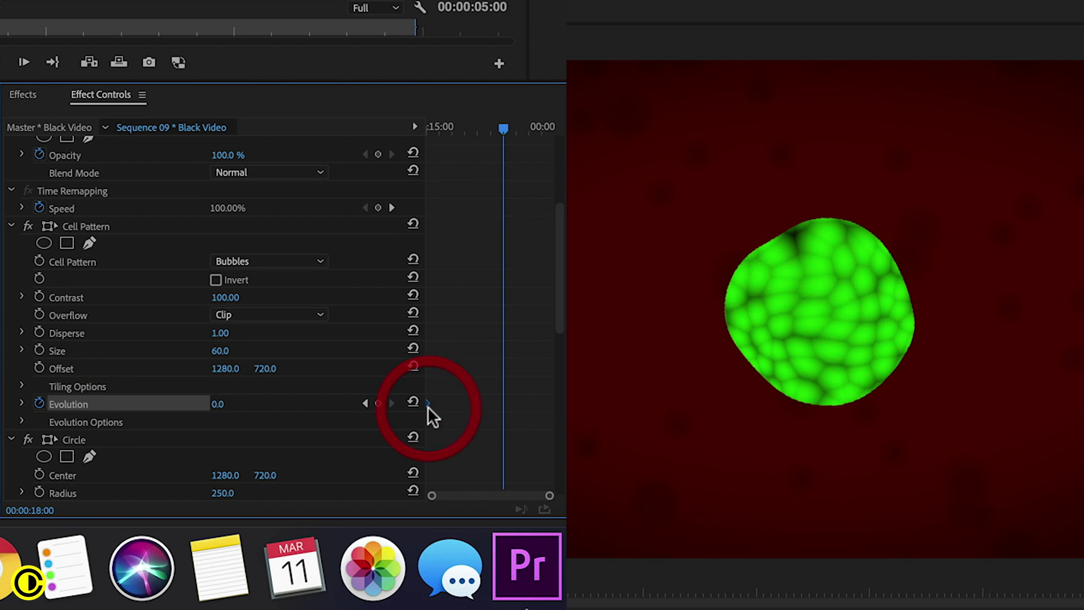
left_click(239, 402)
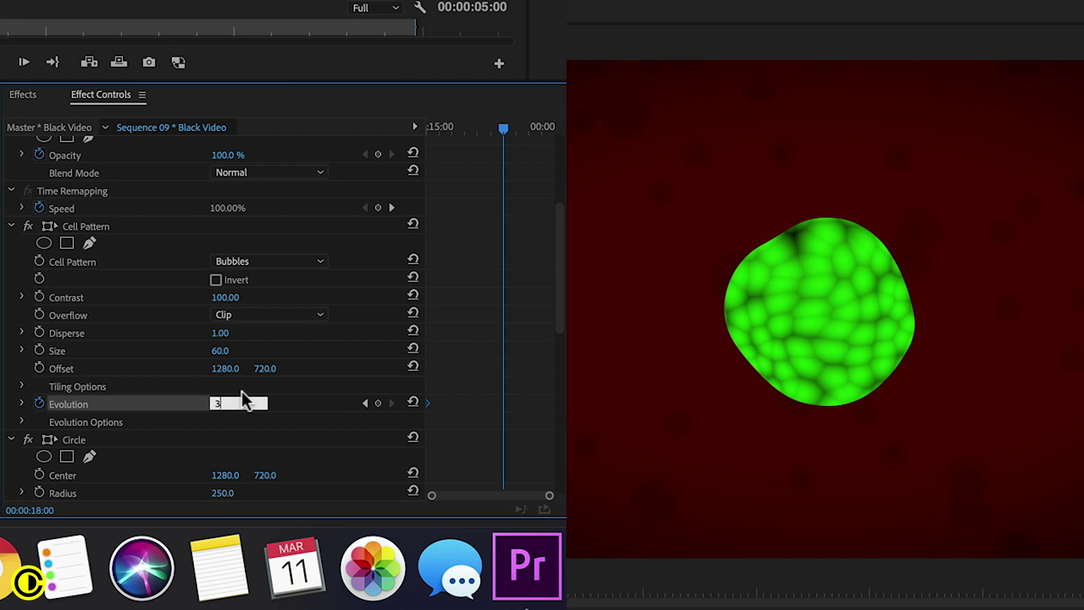
type("x")
key("Return")
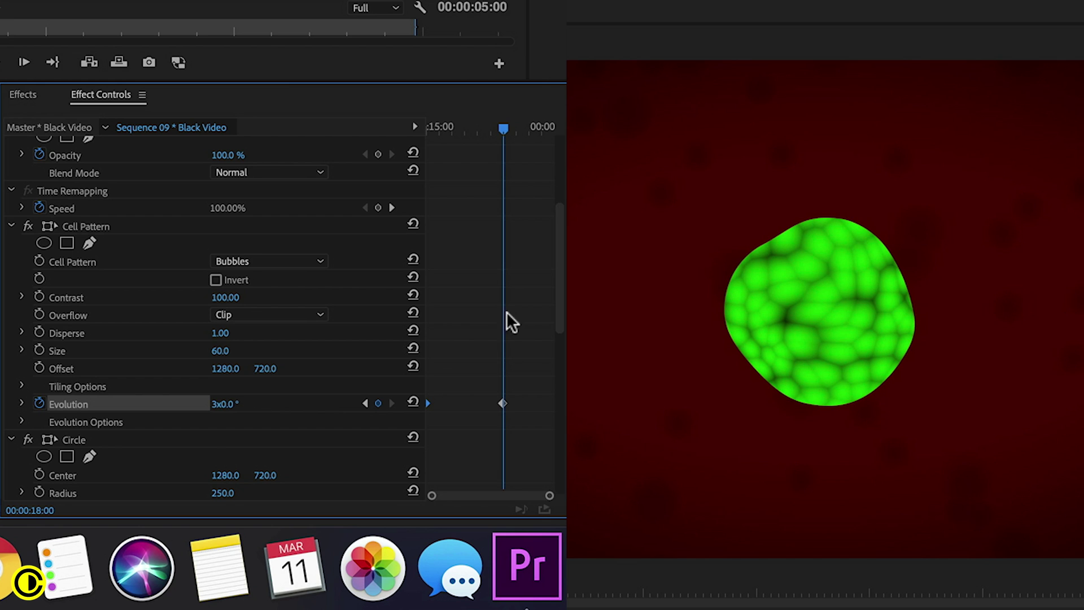
left_click_drag(505, 402, 561, 399)
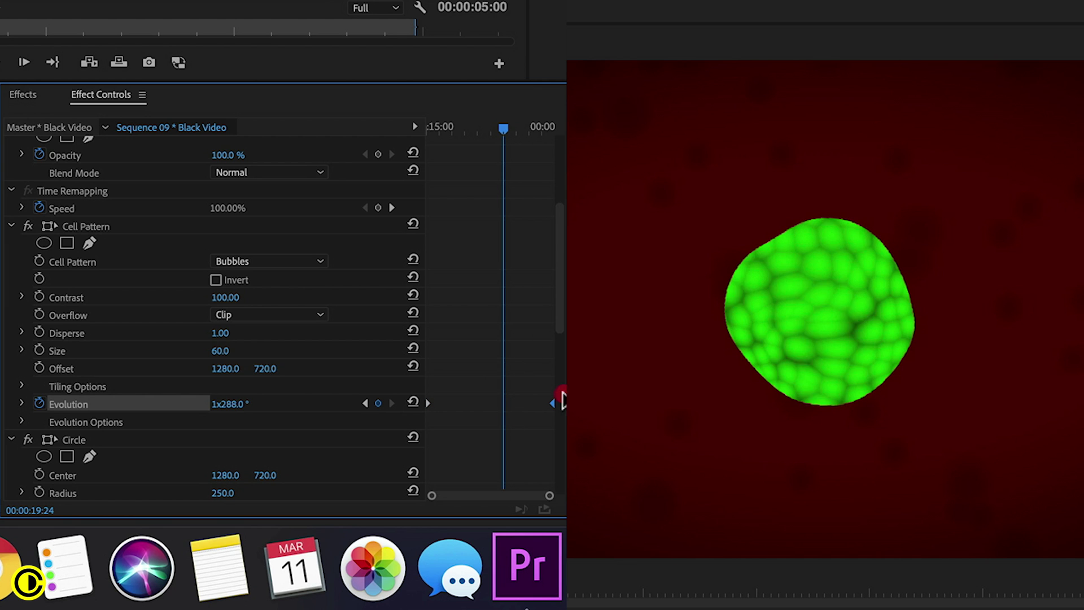
Play the crawling cell animation backward and forward with Space, J and L.
key("space")
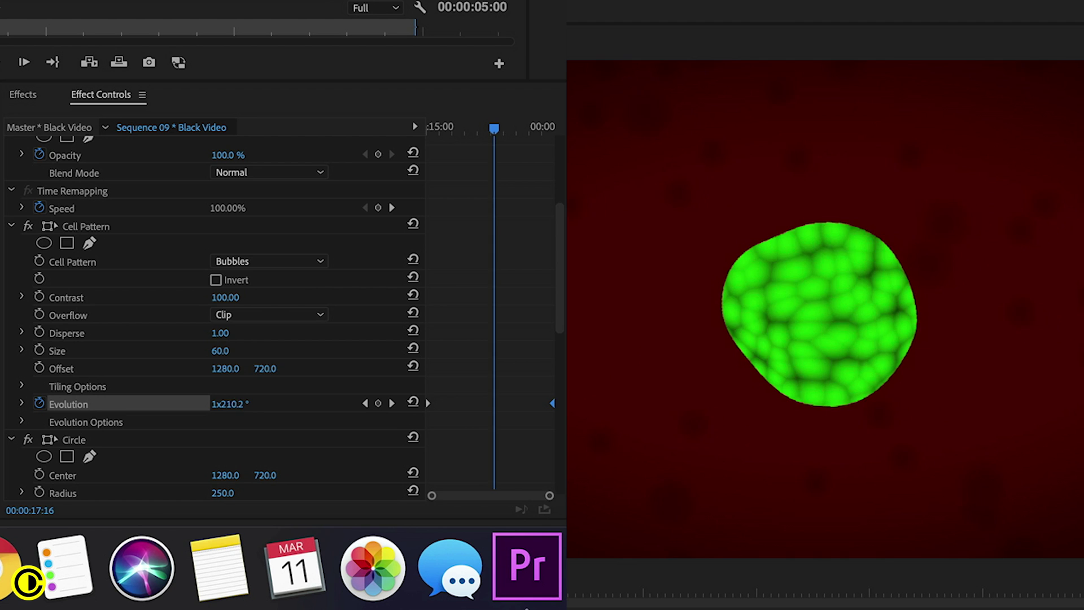
key("j")
key("j")
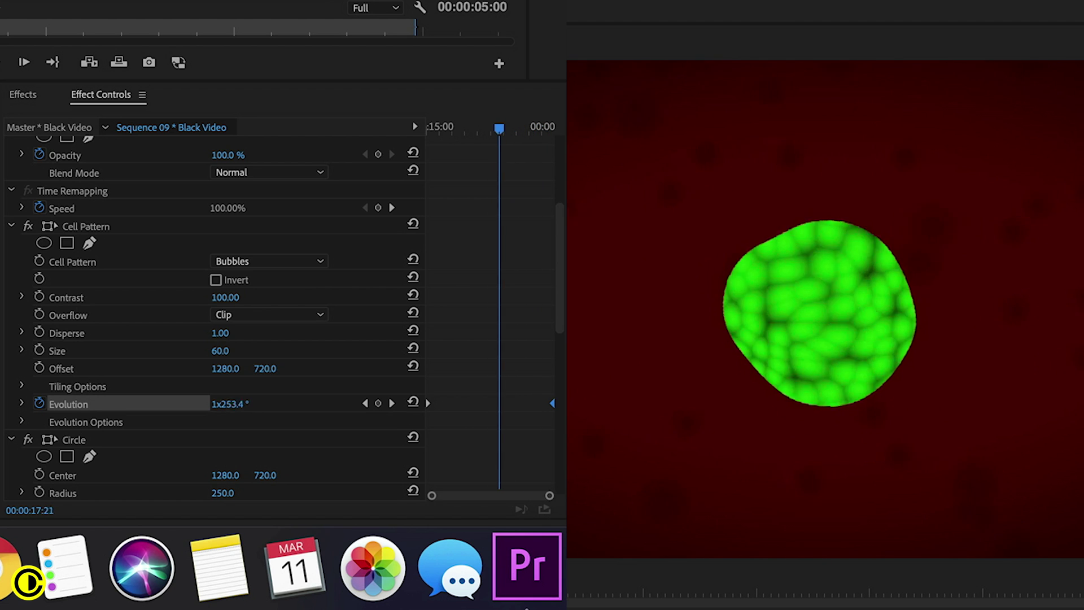
key("l")
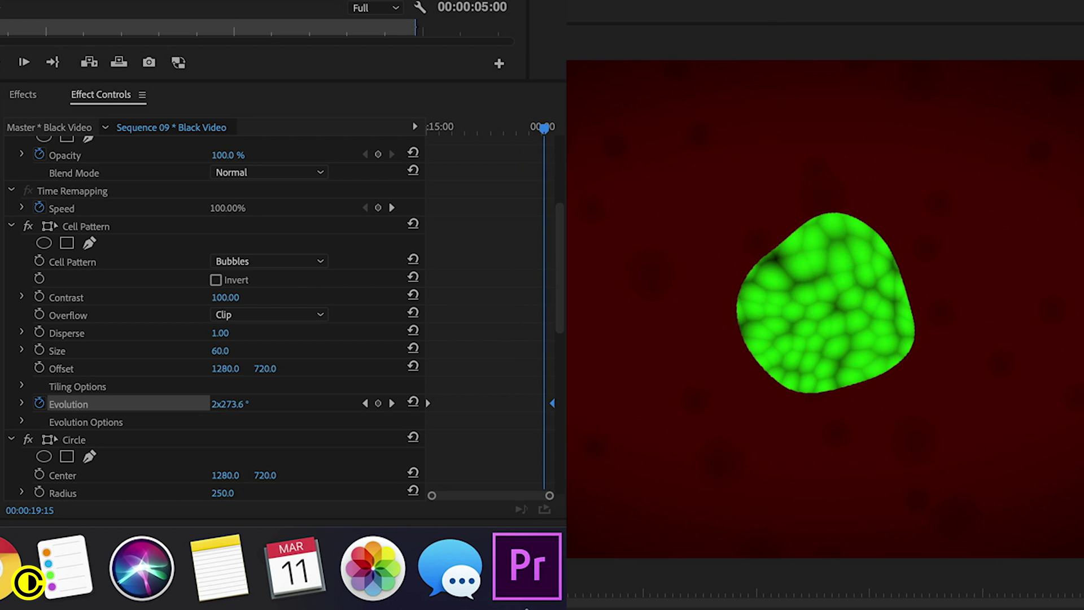
key("j")
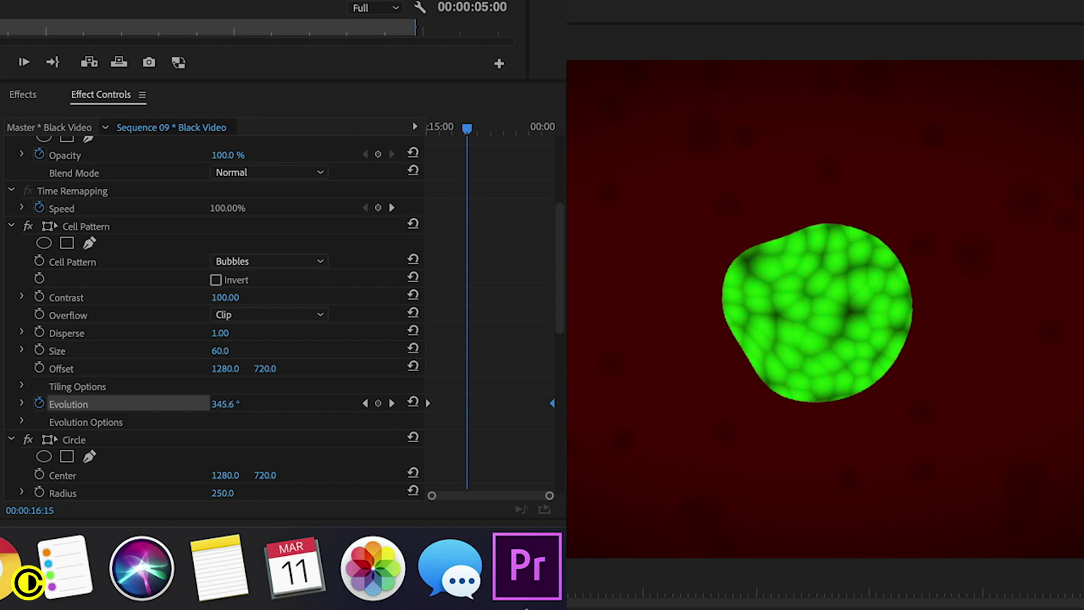
key("l")
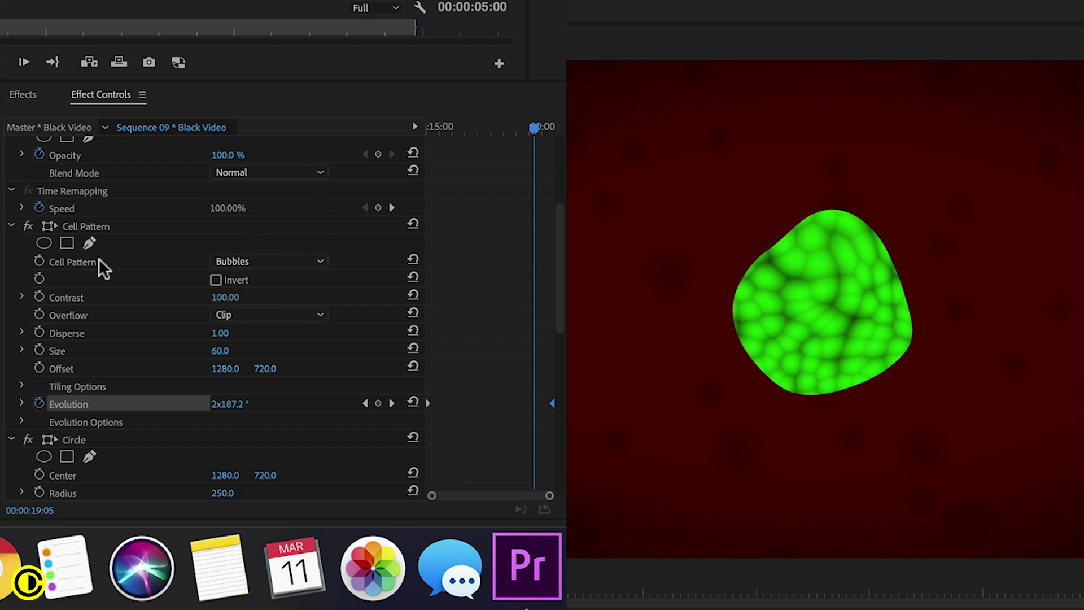
Set Cell Pattern Contrast to 250 and preview the result.
left_click(231, 299)
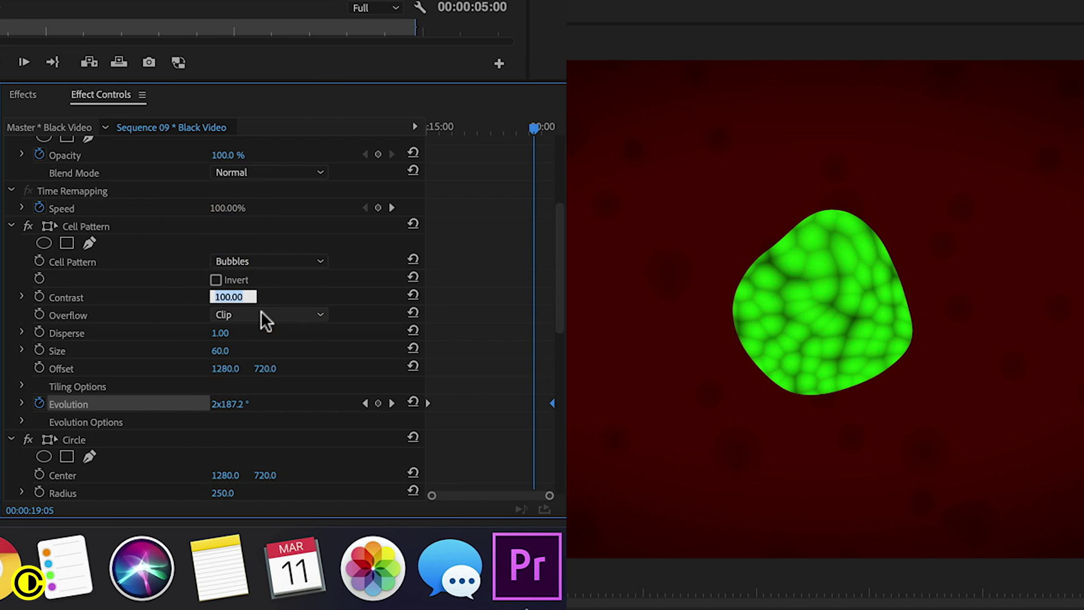
type("250")
key("Return")
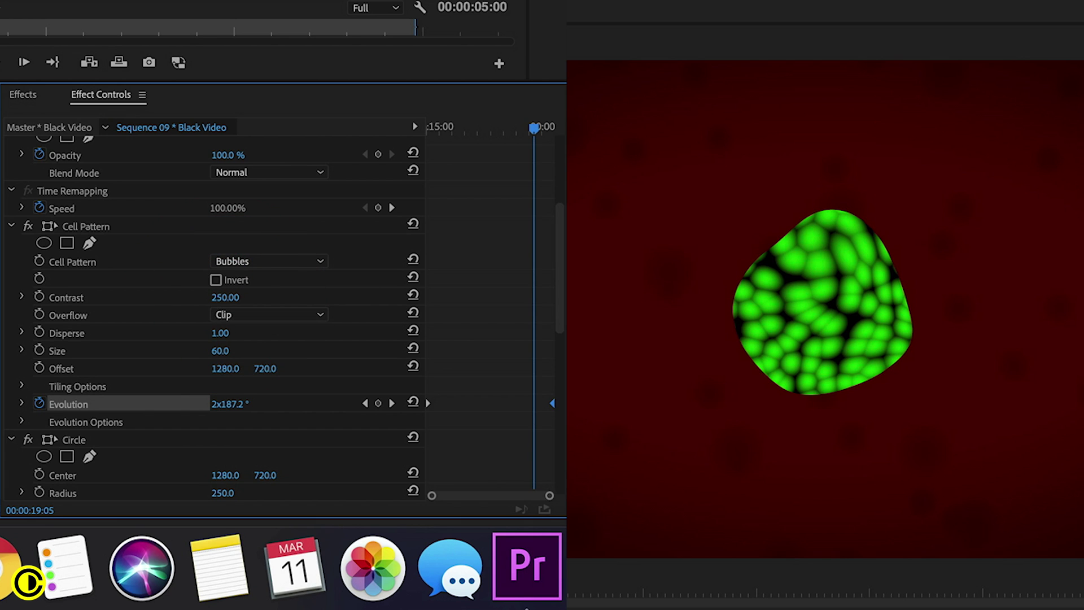
key("space")
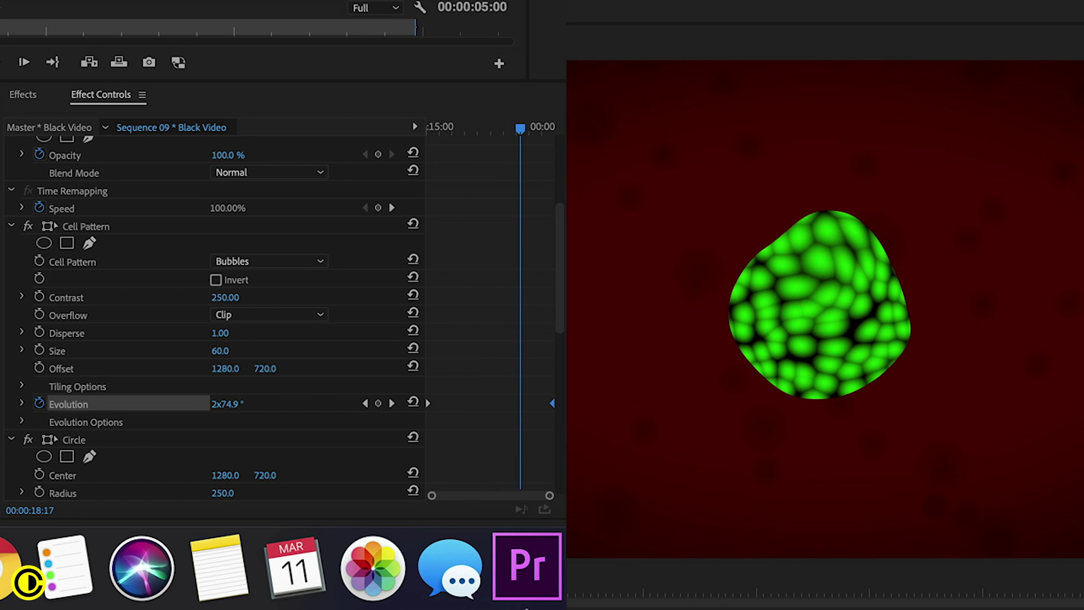
Set Cell Pattern Size to 15 and Disperse to 1.50, previewing the smaller bubbles.
left_click(229, 349)
type("15")
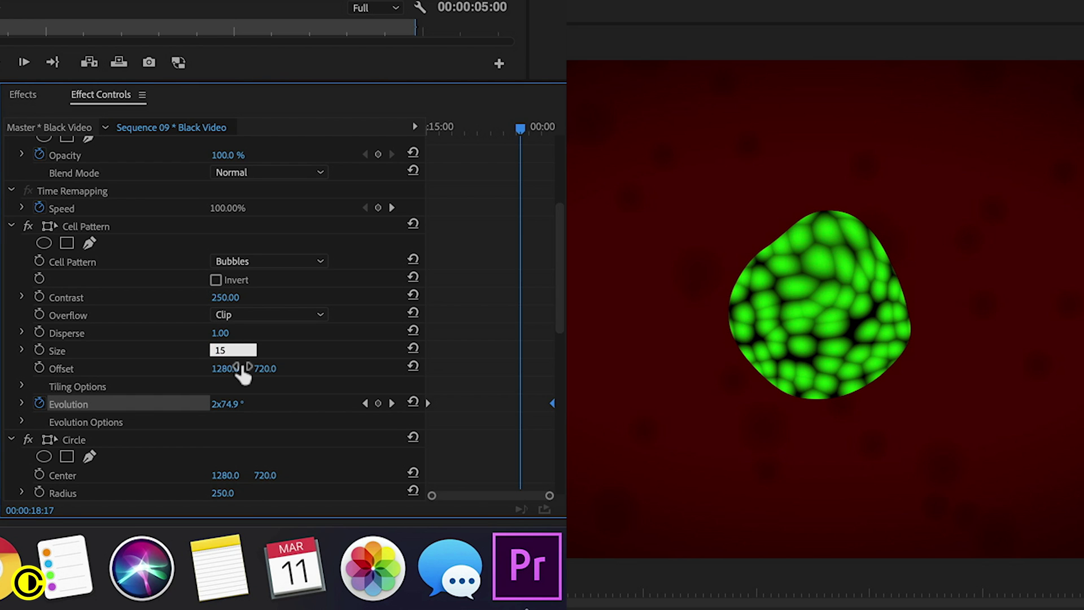
key("Return")
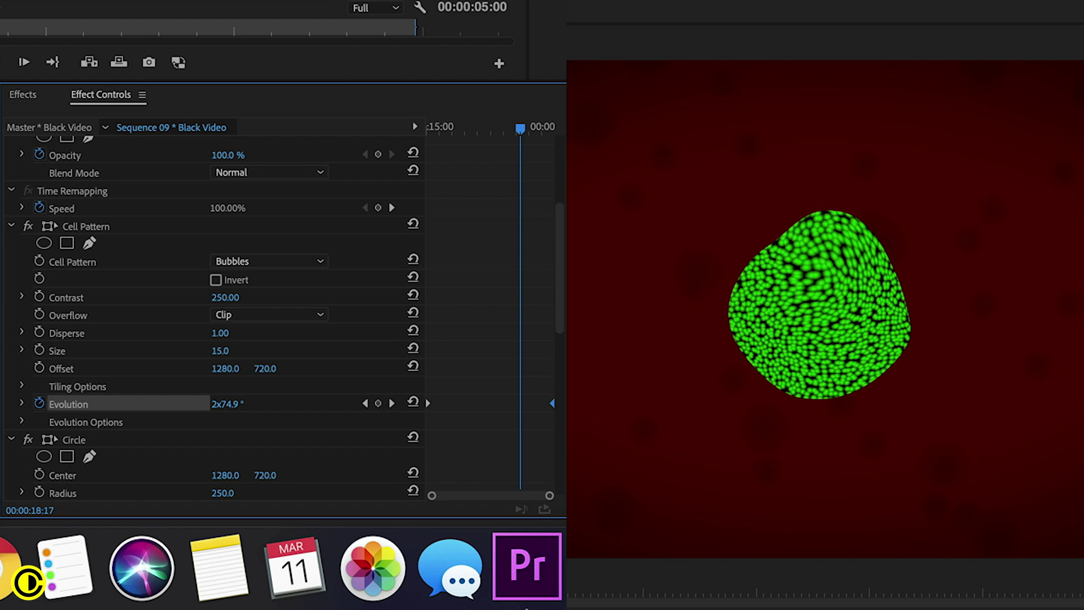
key("space")
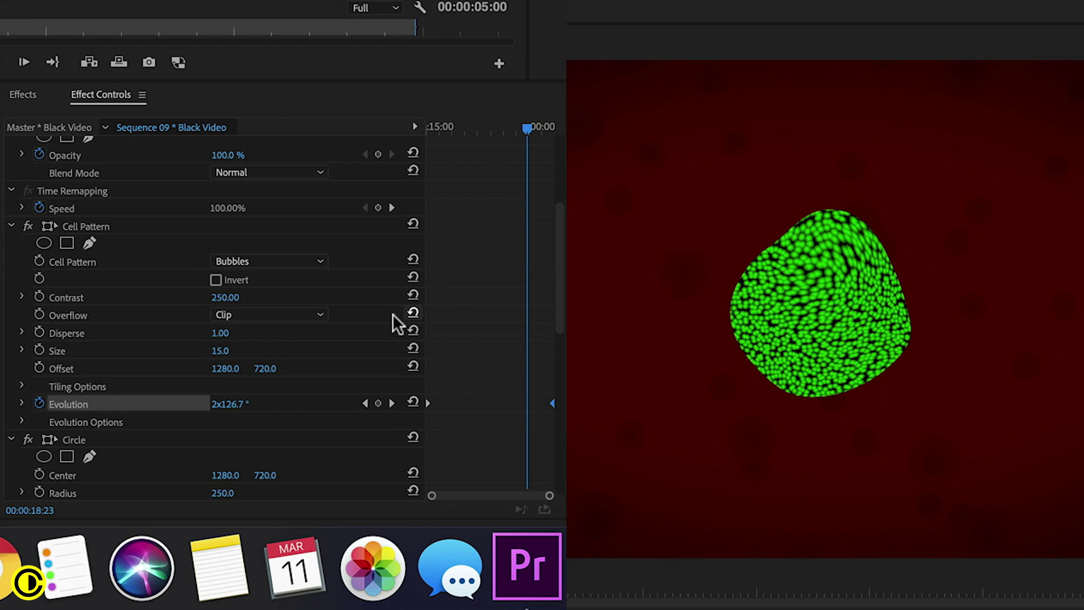
left_click(227, 334)
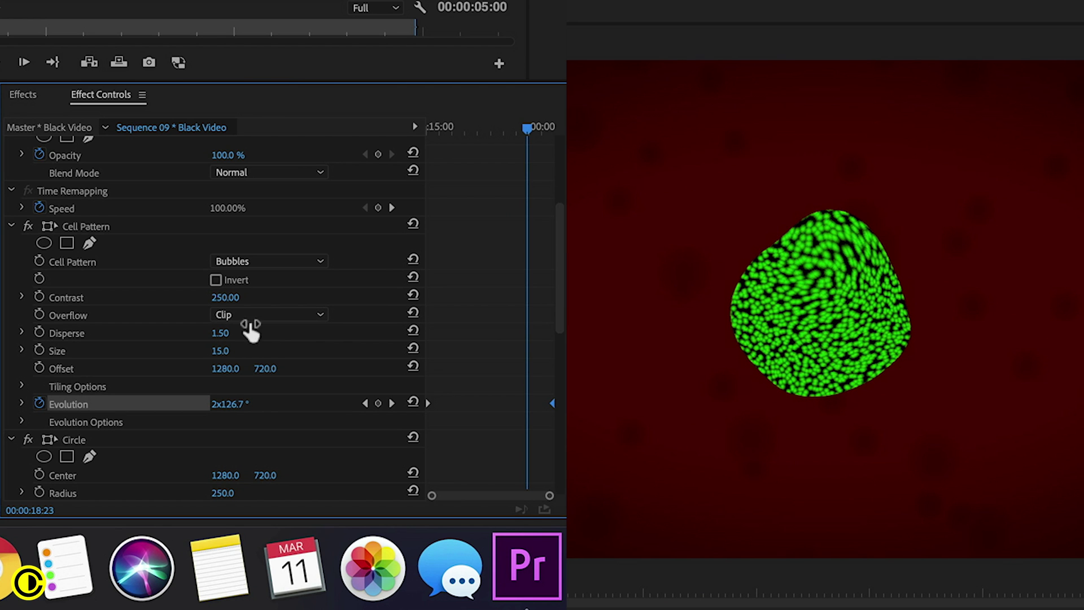
key("space")
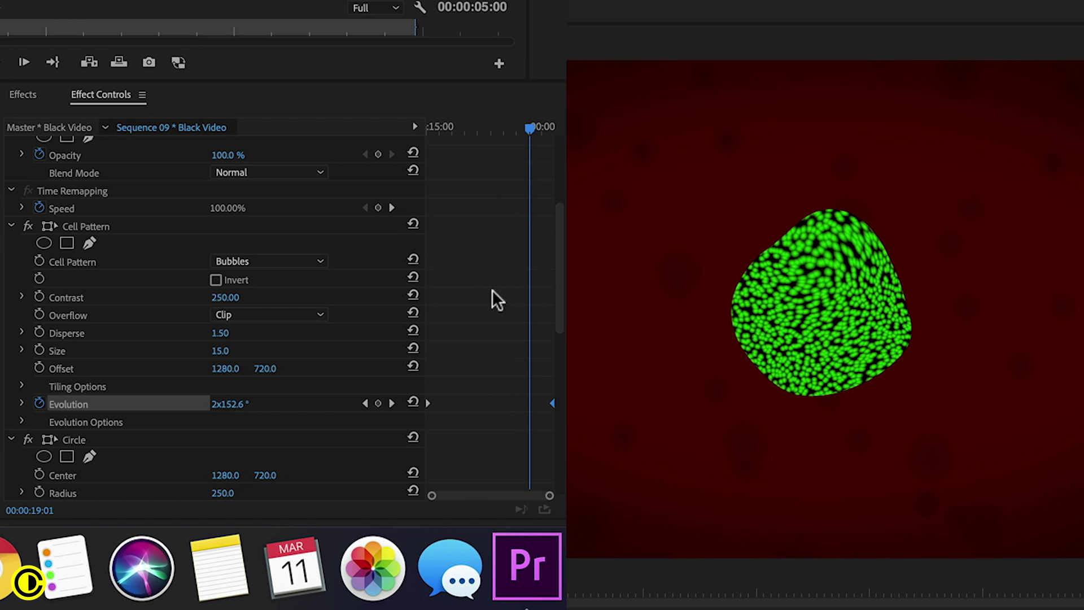
Set the Turbulent Displace Amount to 40.
scroll(492, 292, "down", 10)
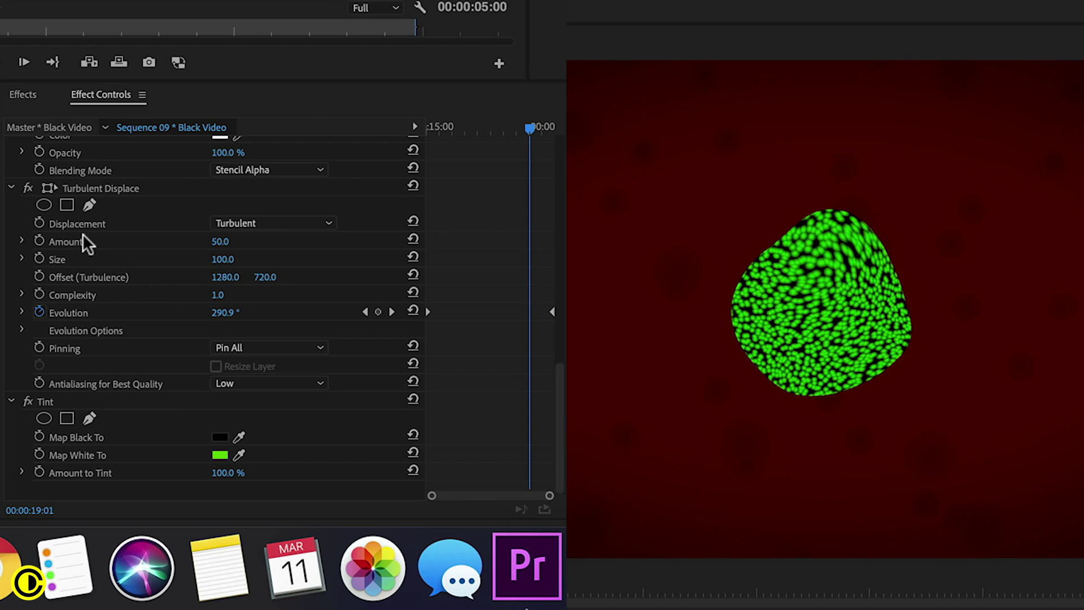
left_click(223, 243)
key("BackSpace")
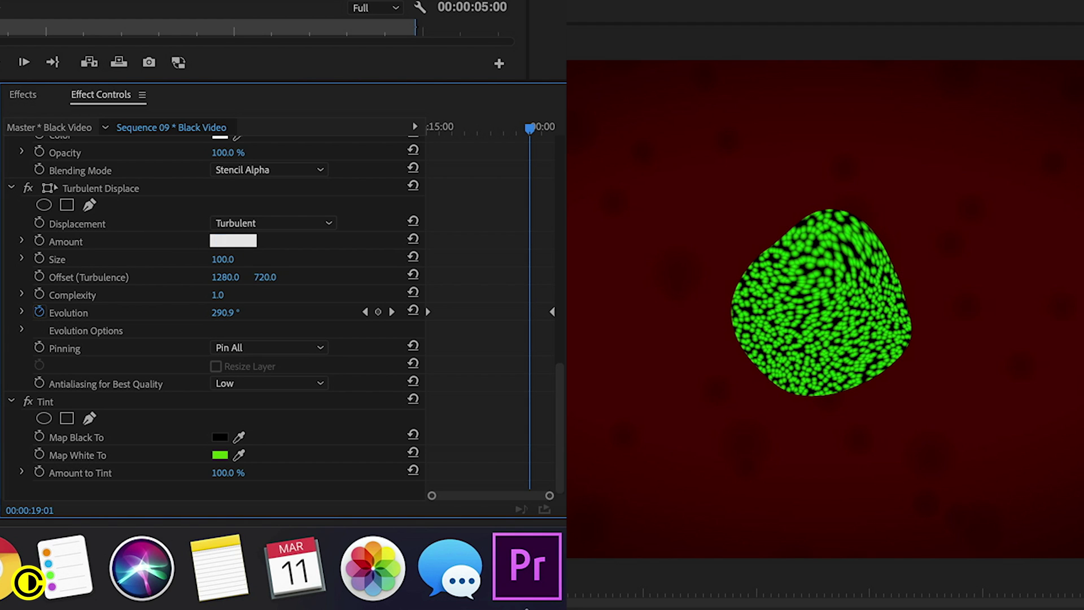
type("40")
key("Return")
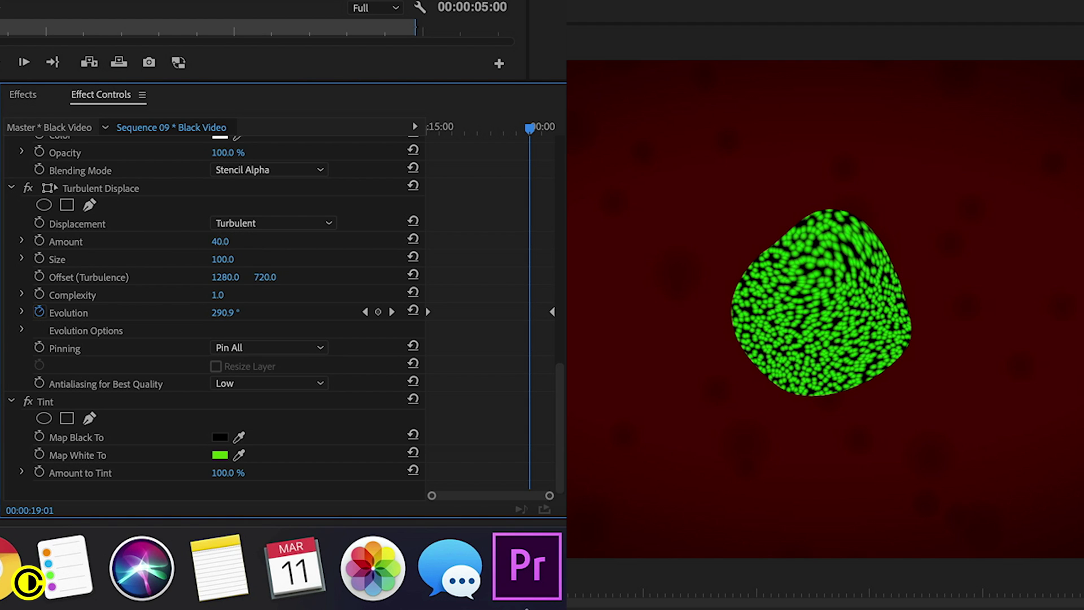
Set Turbulent Displace Size to 25 and Complexity to 10, then preview the rough edges.
left_click(232, 258)
type("25")
key("Return")
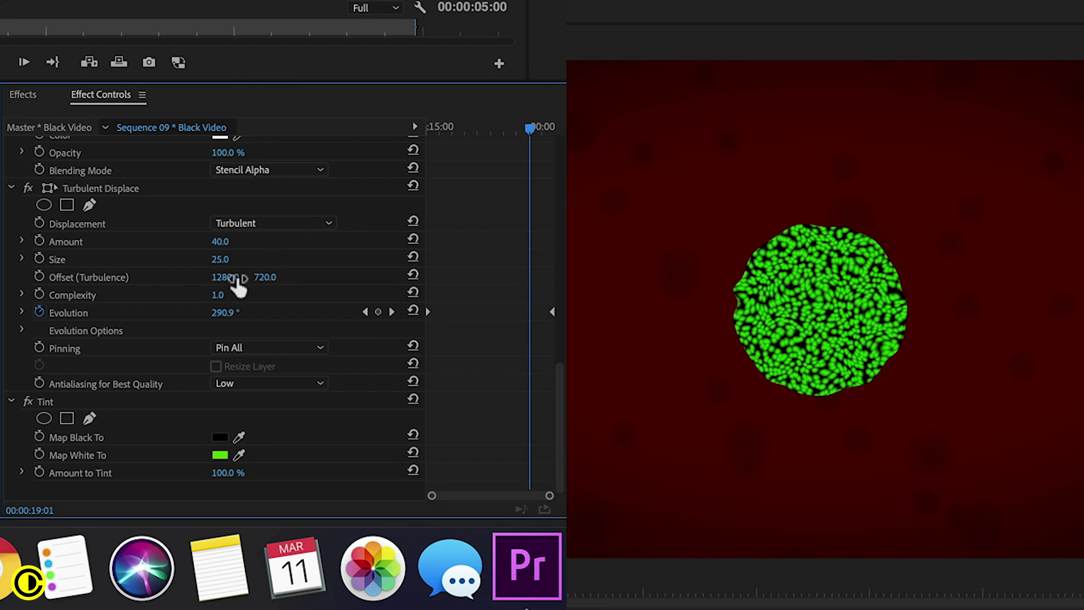
left_click(233, 292)
type("10")
key("Return")
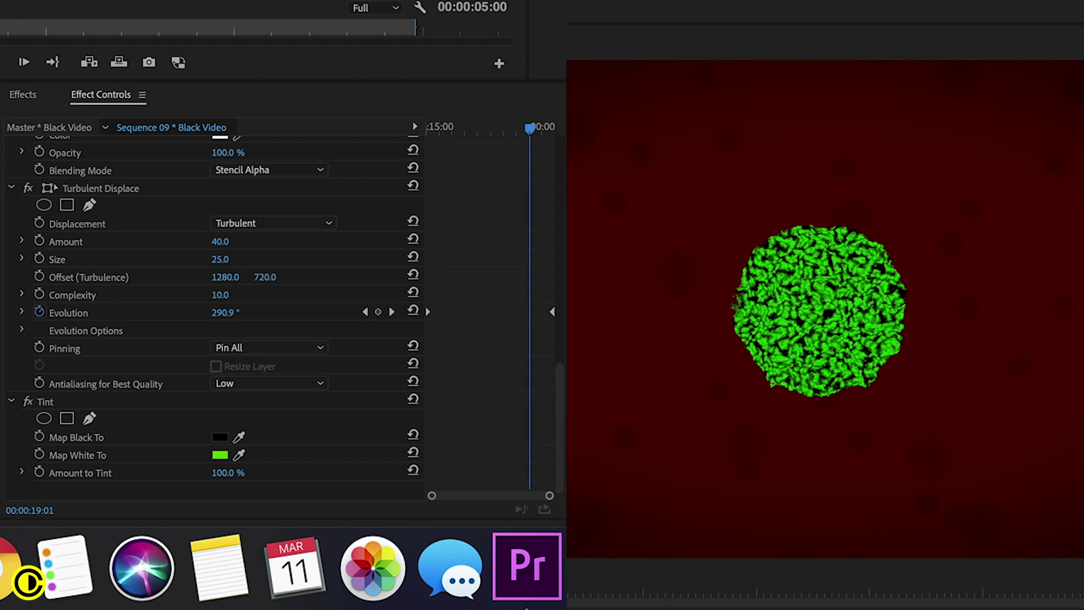
key("Up")
key("space")
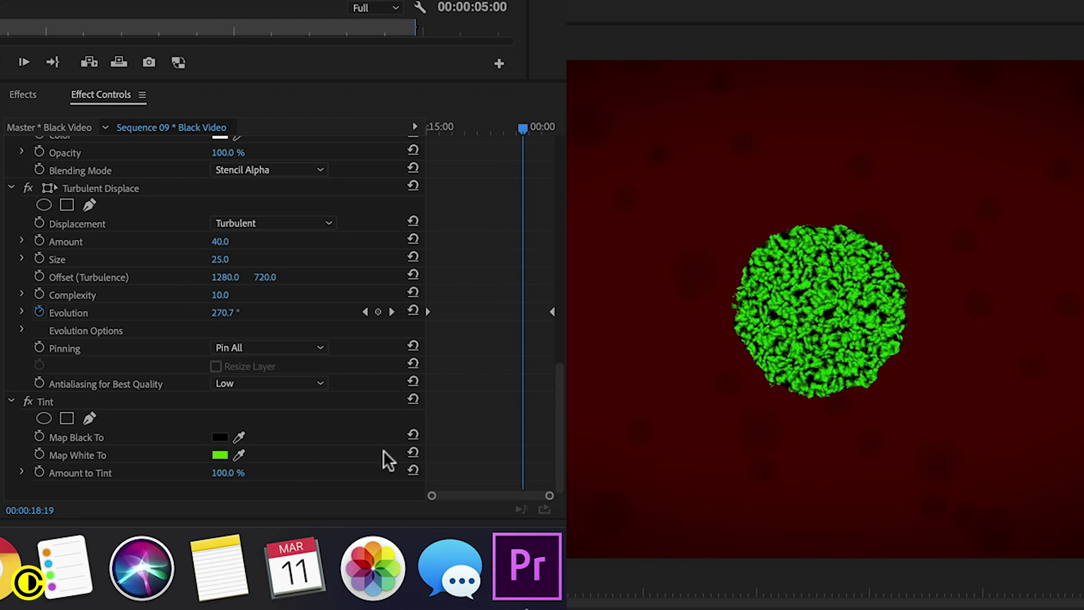
Reset Tint's white mapping, then map white to dark green and black to bright green.
left_click(412, 453)
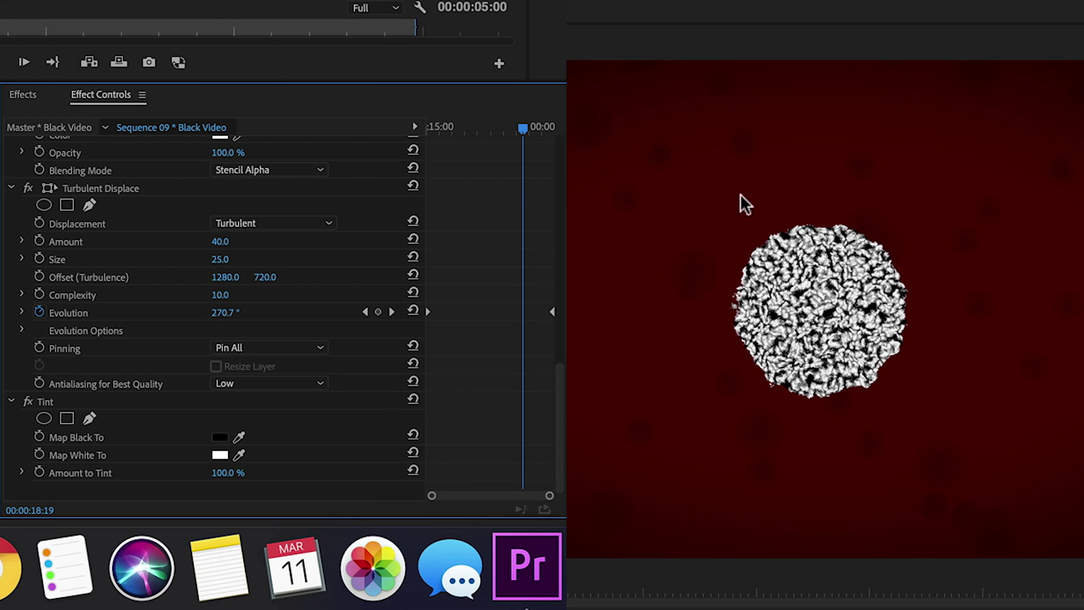
key("space")
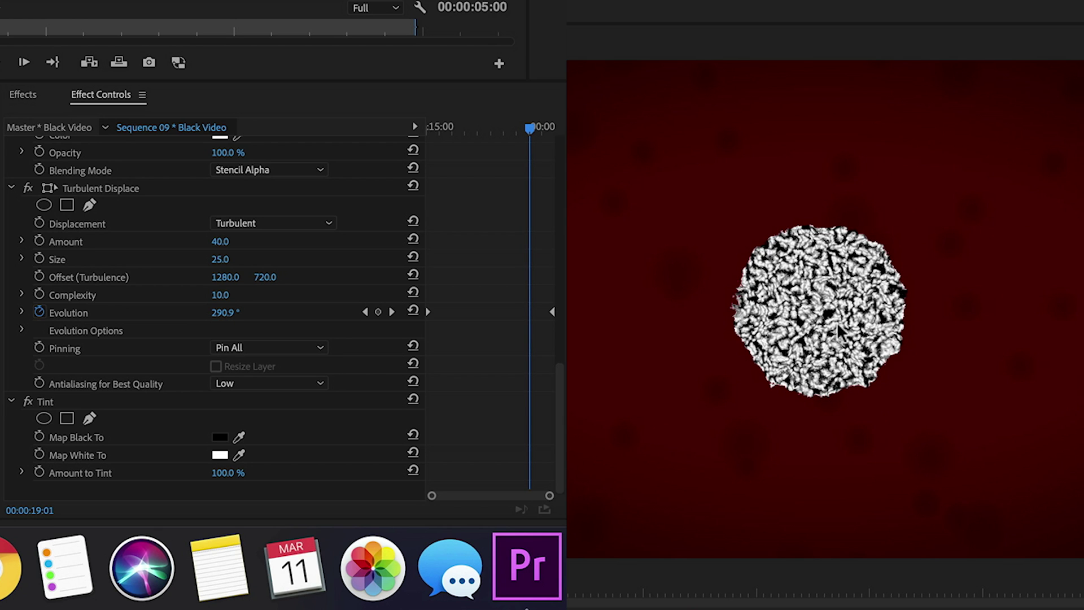
left_click(219, 455)
key("Return")
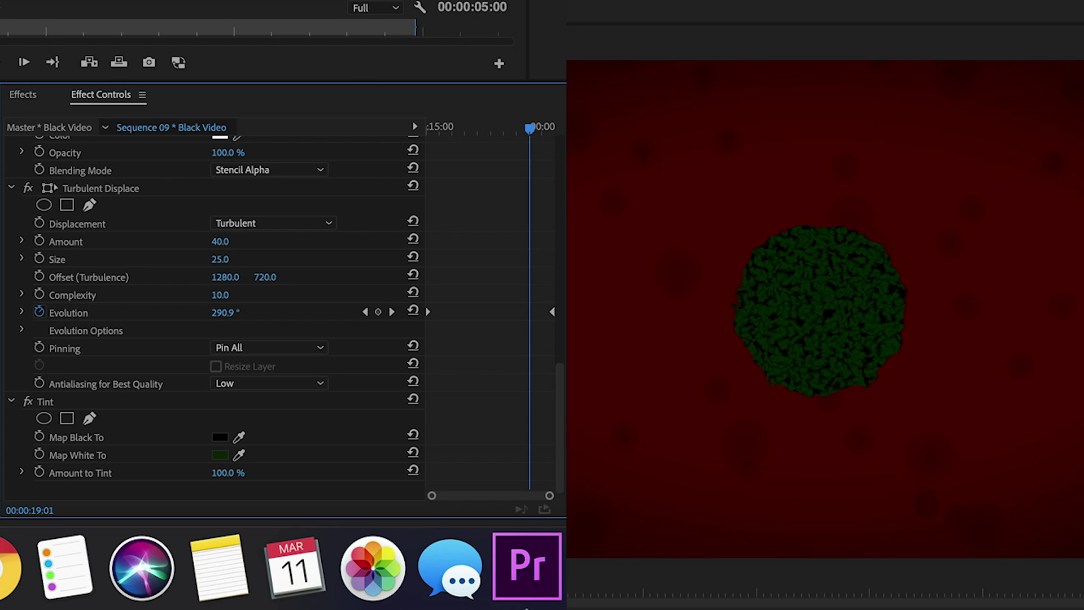
left_click(219, 438)
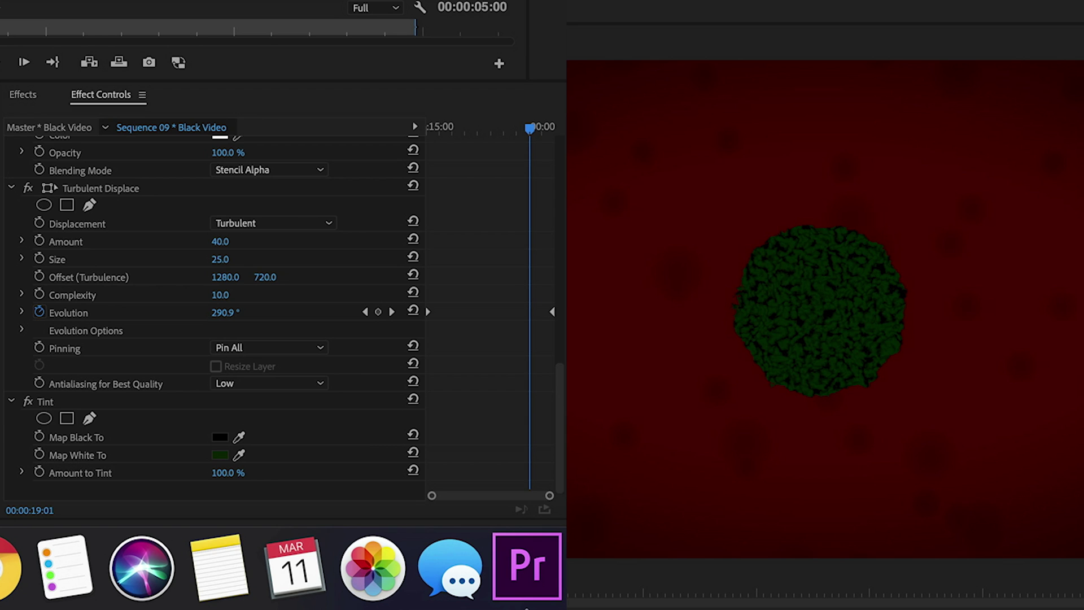
key("Return")
Switch the Cell Pattern Overflow from Clip to Wrap Back and scrub the playhead to preview the bubble texture.
scroll(318, 287, "up", 10)
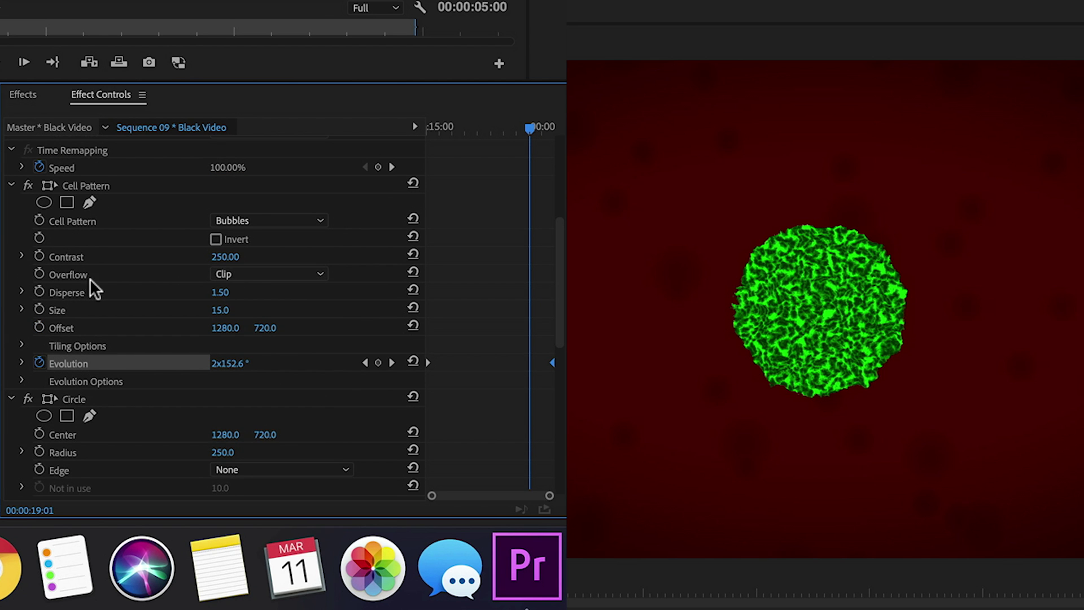
left_click(246, 273)
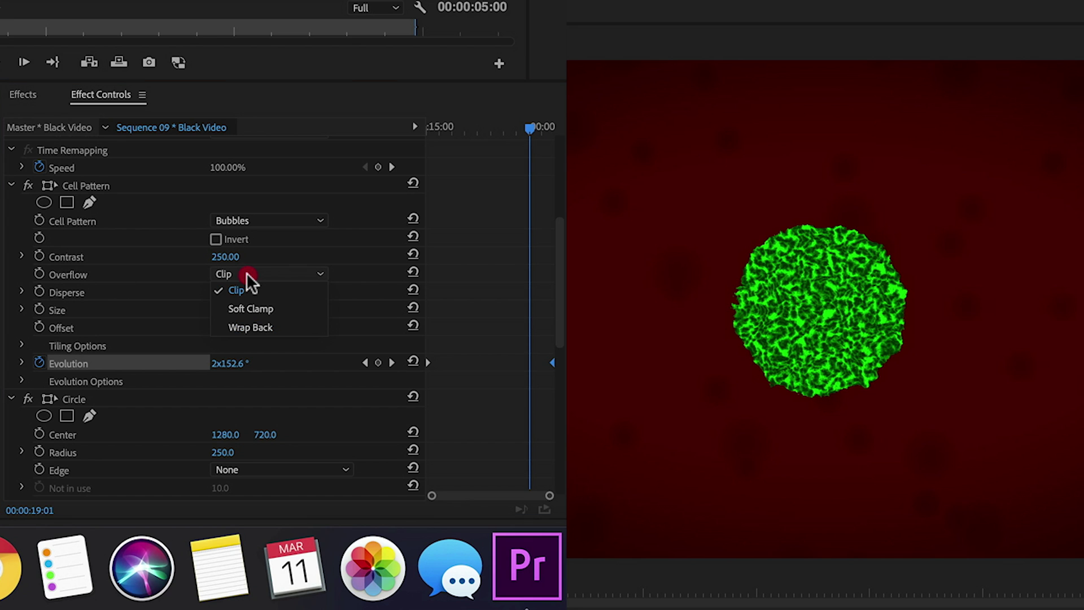
left_click(262, 327)
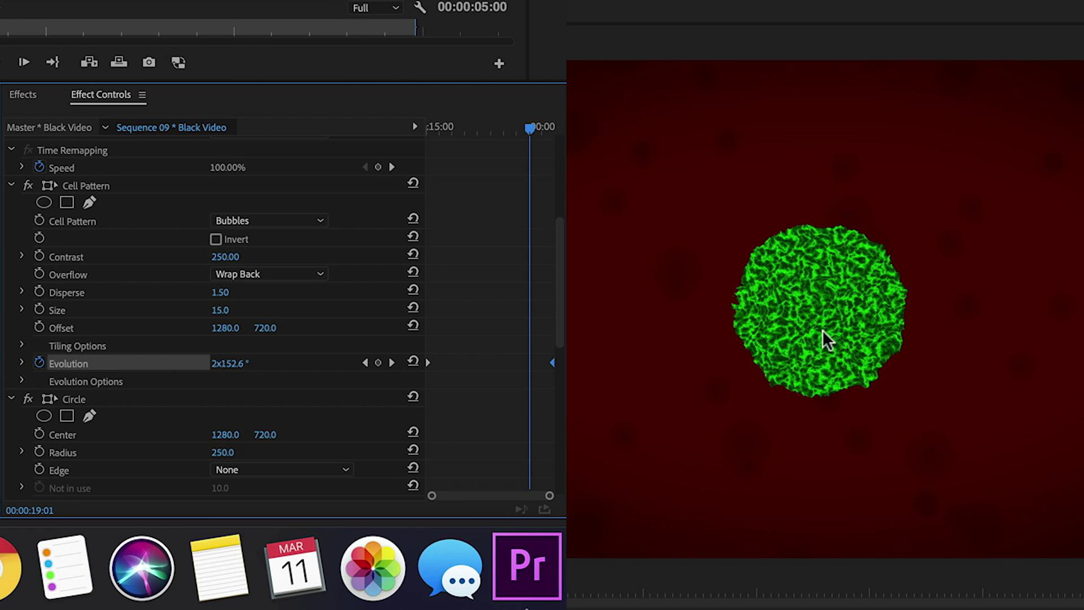
left_click(829, 314)
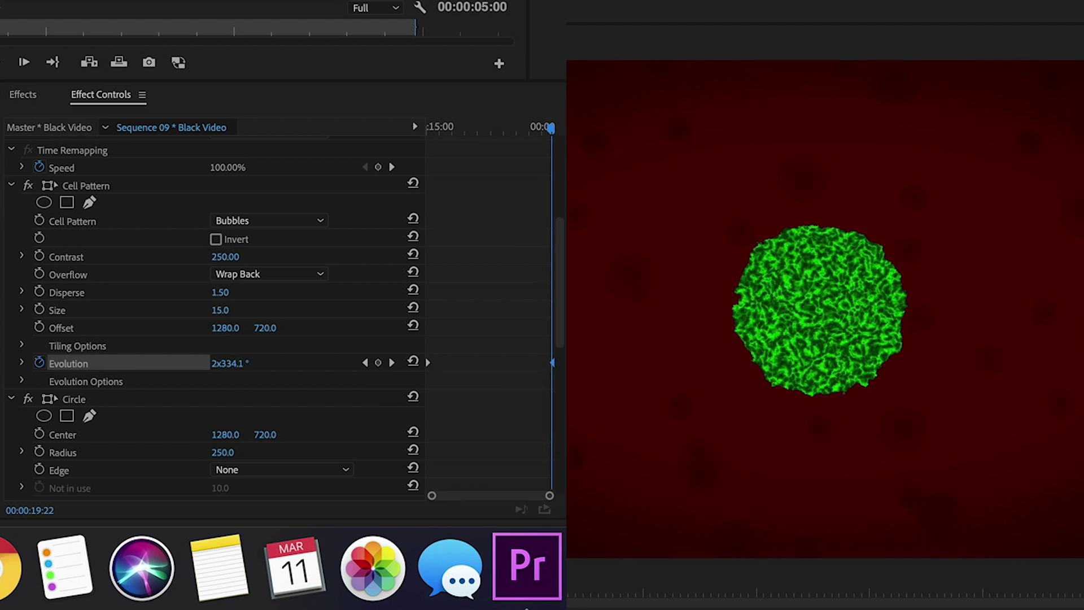
left_click_drag(737, 376, 769, 379)
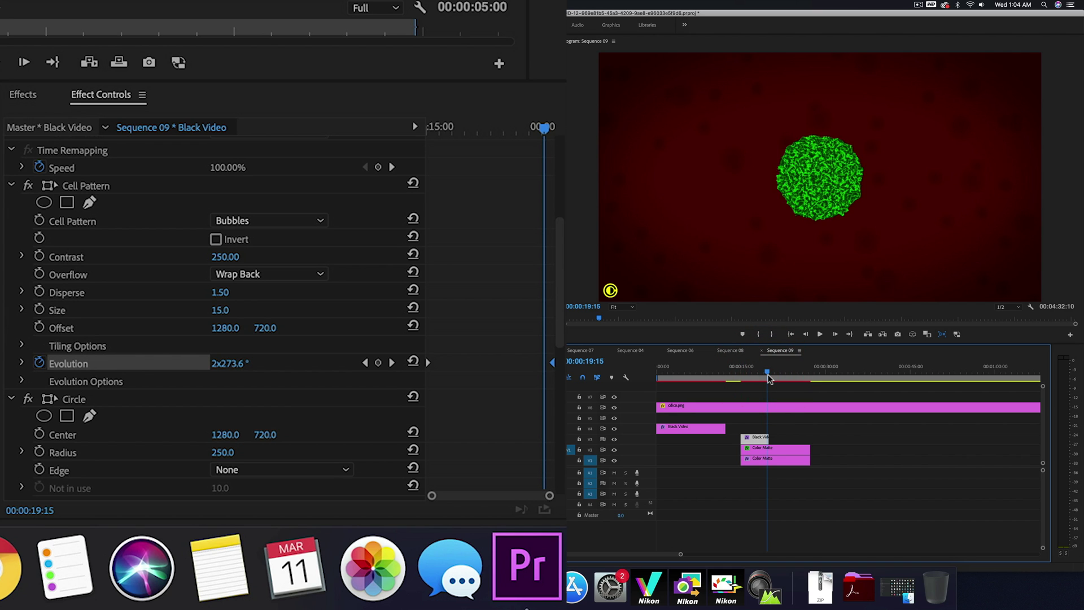